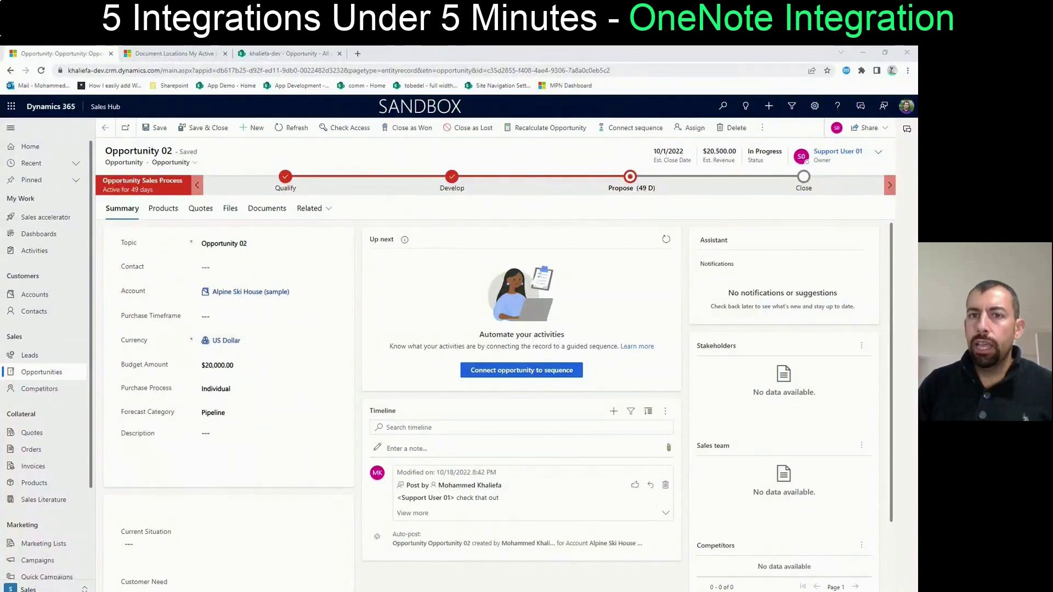
Open a maximized private browser window, then return to the main browser window.
{"action": "key", "text": "ctrl+shift+n"}
{"action": "left_click", "coordinate": [684, 277]}
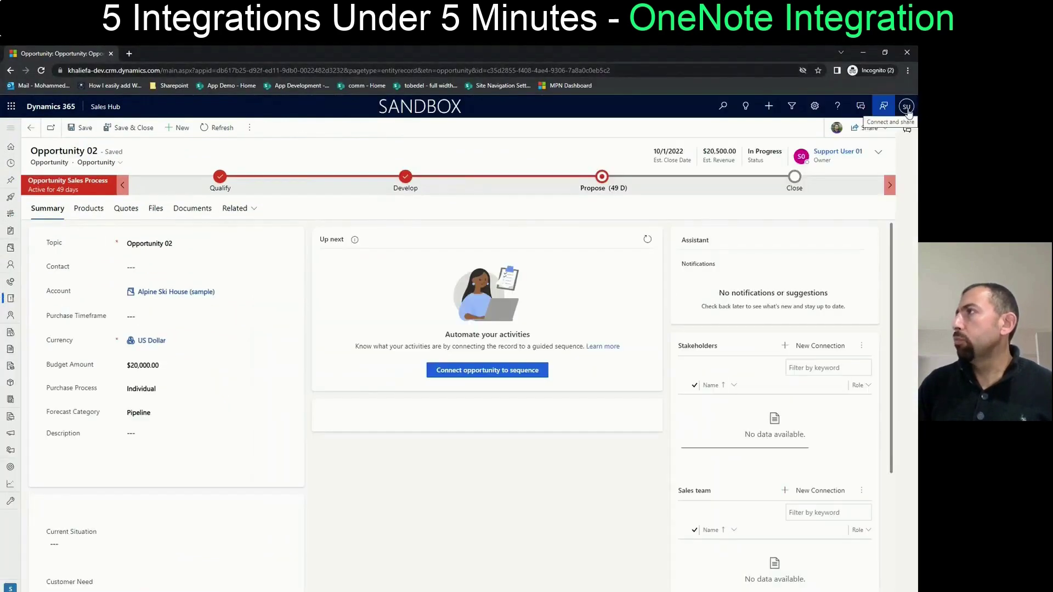
{"action": "key", "text": "alt+Tab"}
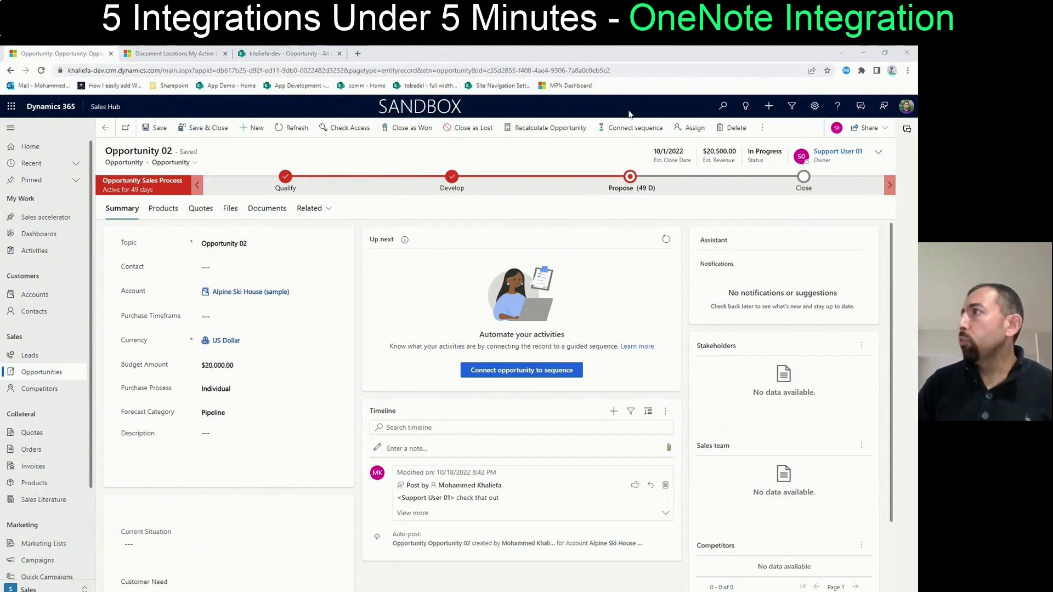
Navigate from the gear menu through Advanced Settings to Document Management.
{"action": "left_click", "coordinate": [815, 109]}
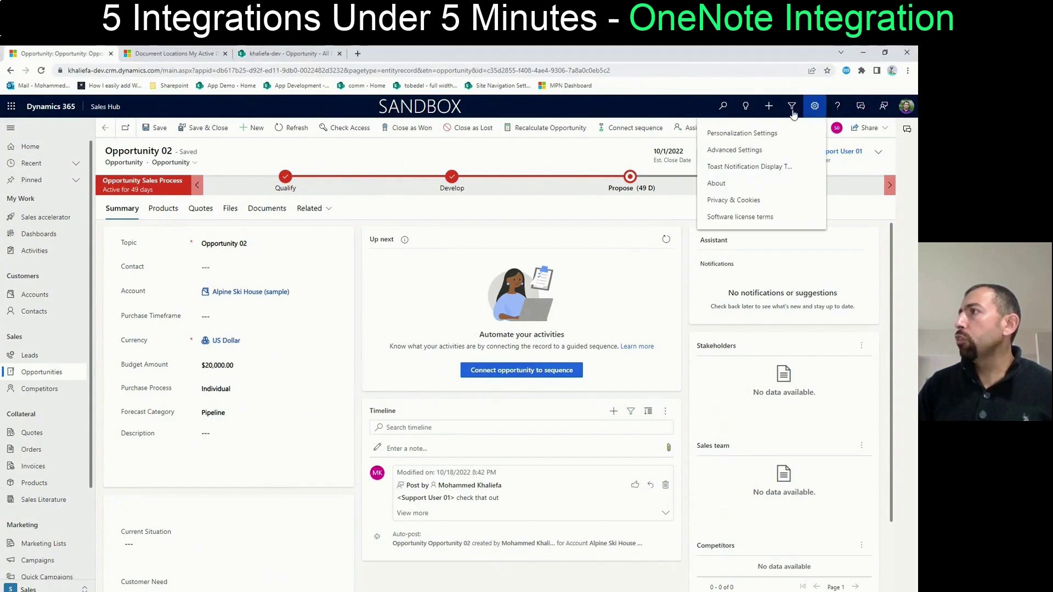
{"action": "left_click", "coordinate": [731, 151]}
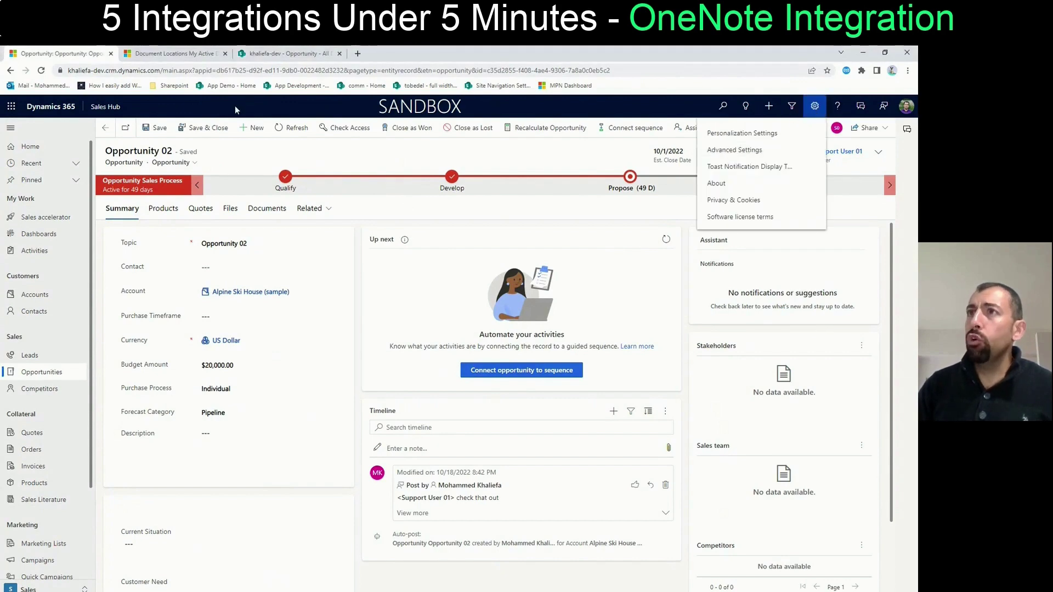
{"action": "left_click", "coordinate": [146, 107]}
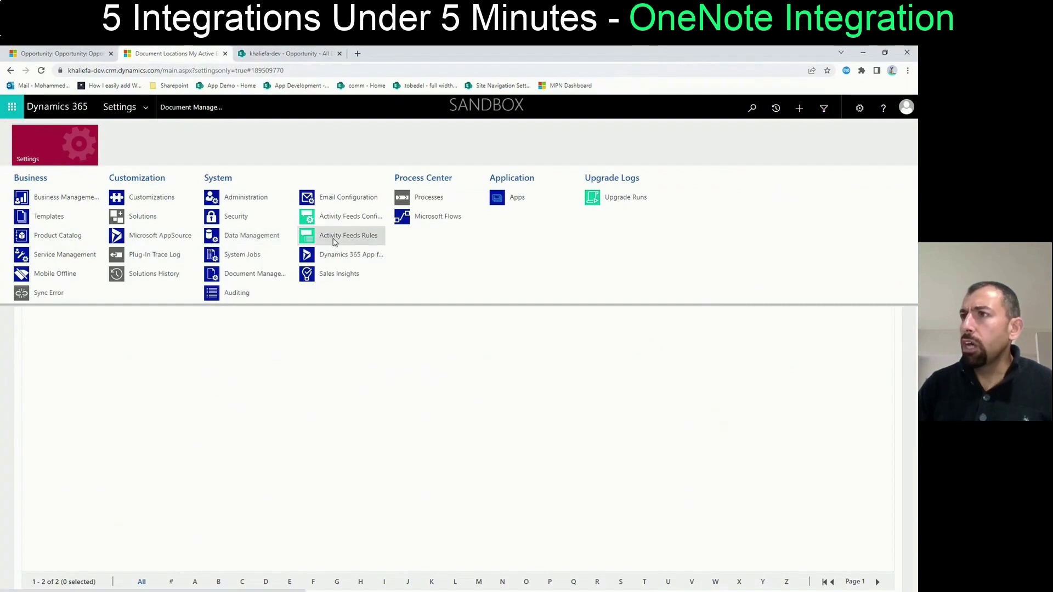
{"action": "left_click", "coordinate": [251, 279]}
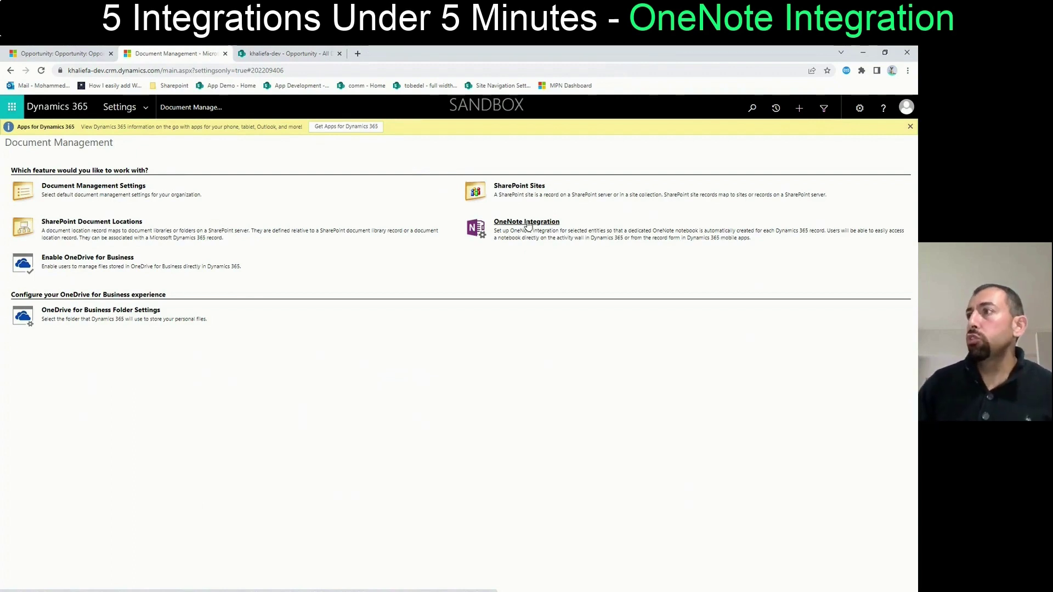
Turn on OneNote Integration with Account and Opportunity checked, and finish.
{"action": "left_click", "coordinate": [528, 223]}
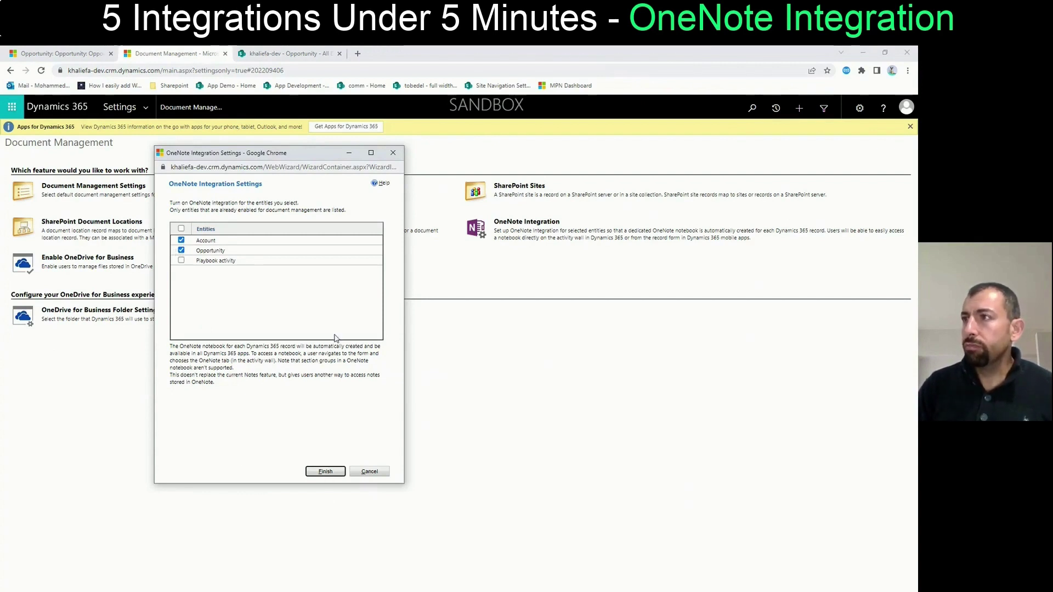
{"action": "left_click_drag", "start_coordinate": [405, 258], "coordinate": [599, 260]}
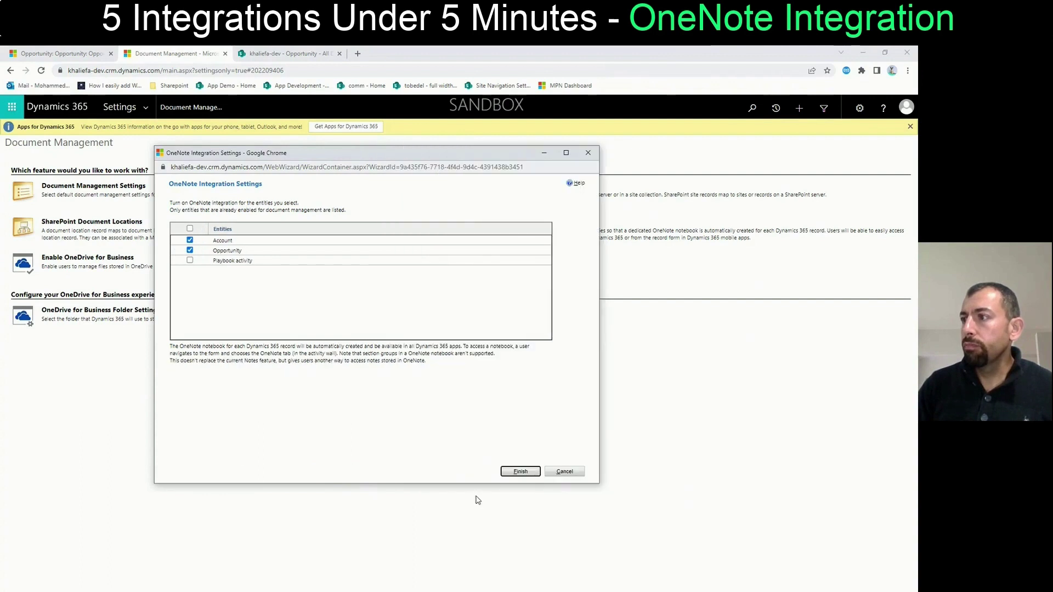
{"action": "left_click", "coordinate": [520, 473]}
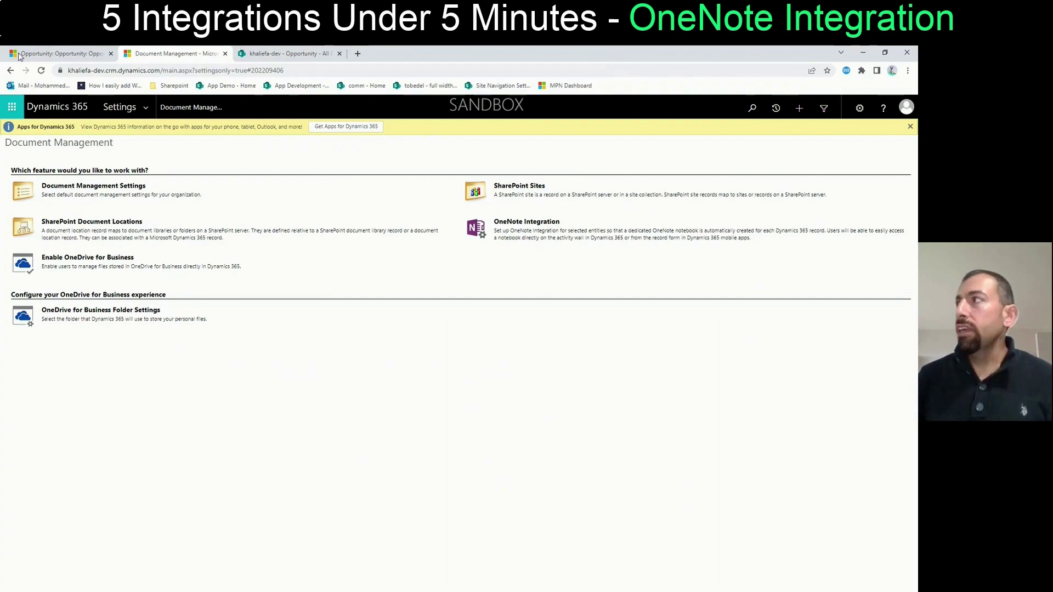
Refresh the Opportunity 02 record and create its OneNote notebook from the Timeline.
{"action": "left_click", "coordinate": [52, 53]}
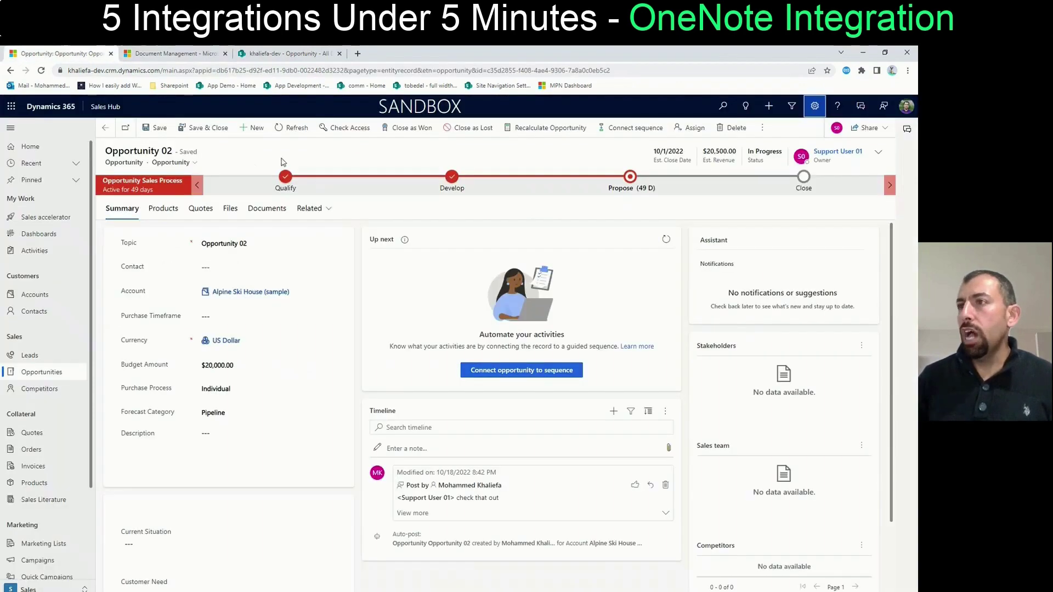
{"action": "left_click", "coordinate": [295, 127]}
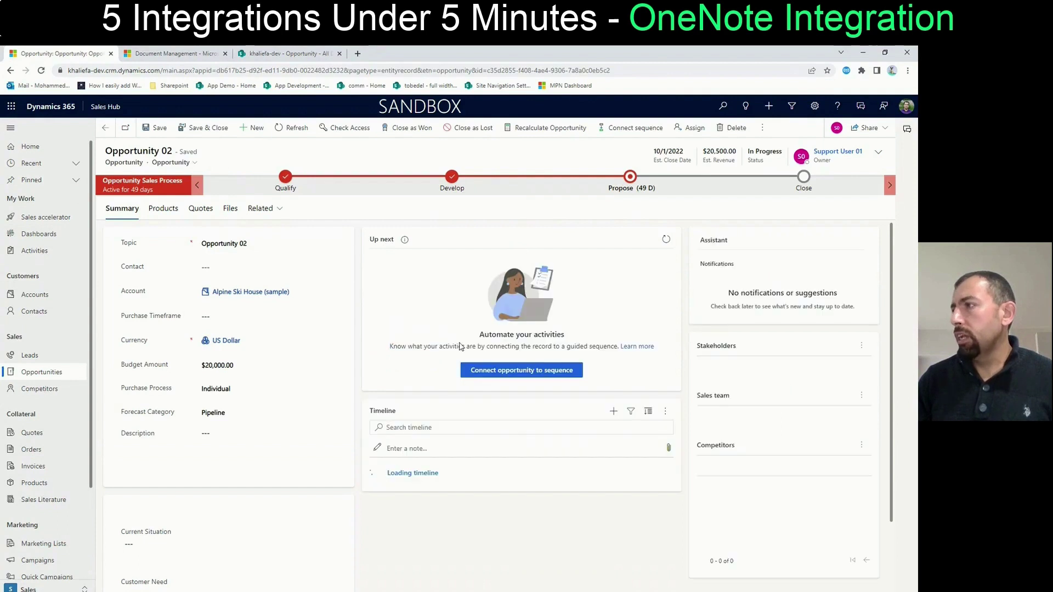
{"action": "left_click", "coordinate": [614, 412]}
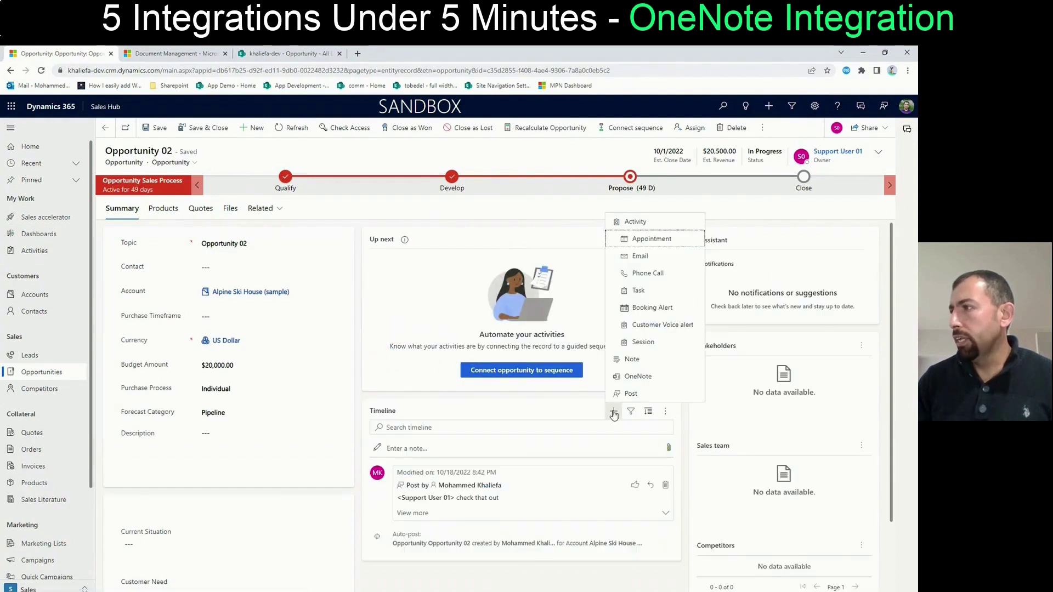
{"action": "left_click", "coordinate": [640, 378]}
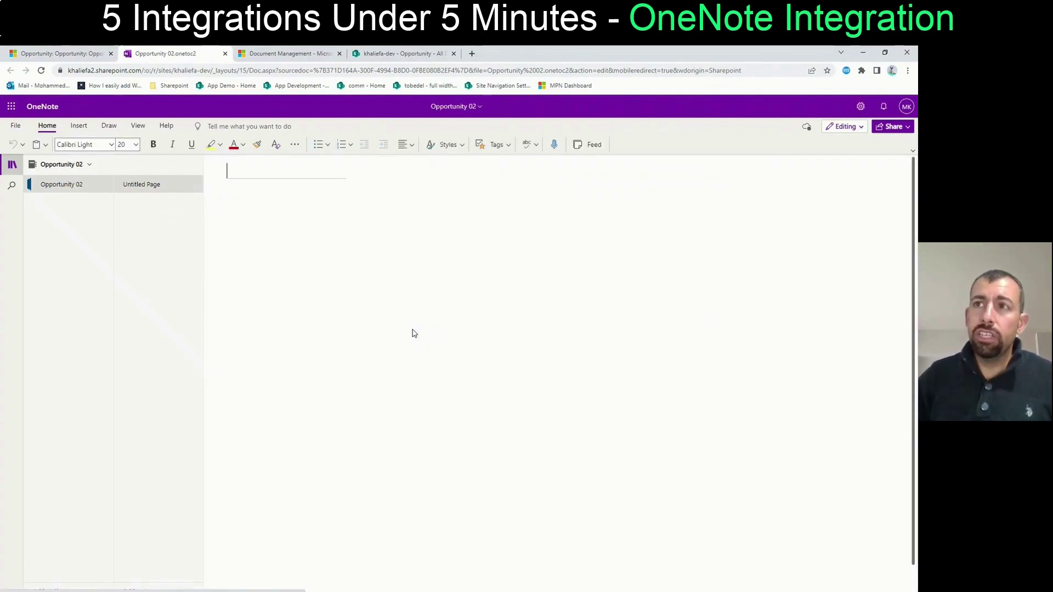
Title the untitled page 'Meeting 10.10.2022'.
{"action": "right_click", "coordinate": [141, 186]}
{"action": "left_click", "coordinate": [195, 184]}
{"action": "left_click", "coordinate": [246, 174]}
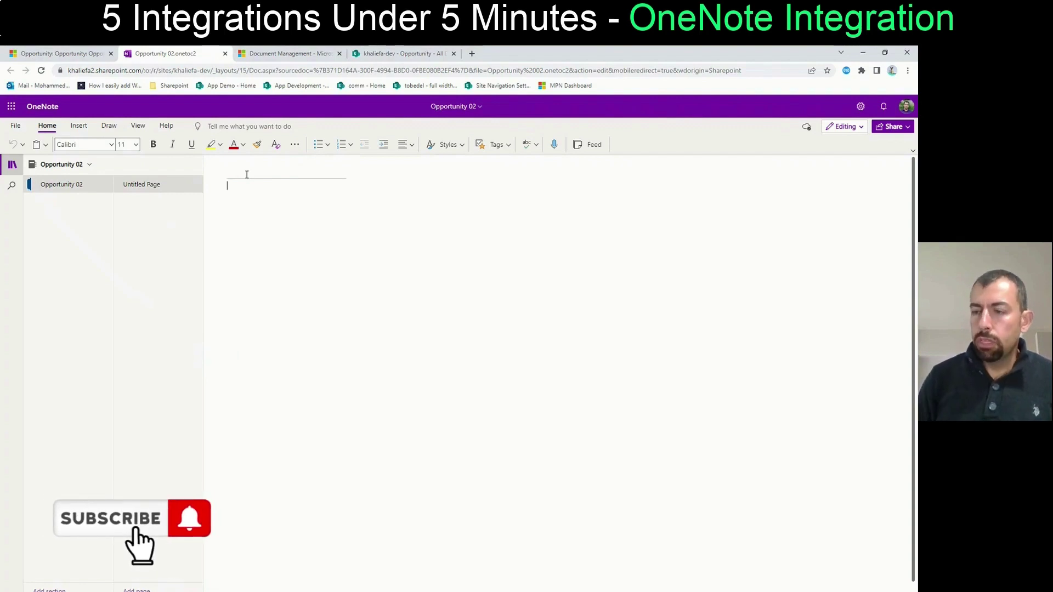
{"action": "left_click", "coordinate": [264, 162]}
{"action": "type", "text": "Me"}
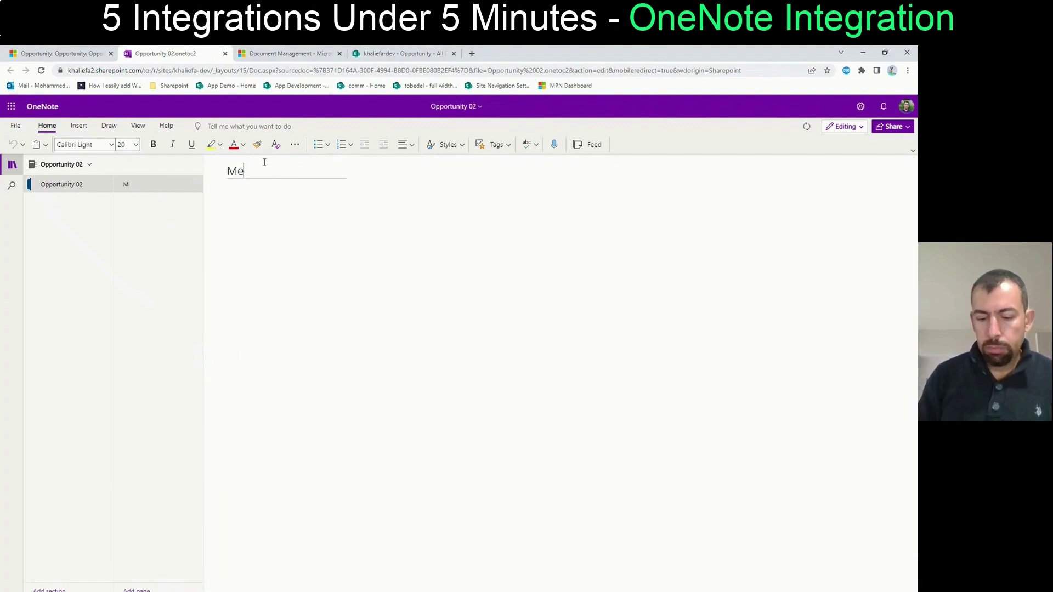
{"action": "type", "text": "eting 10."}
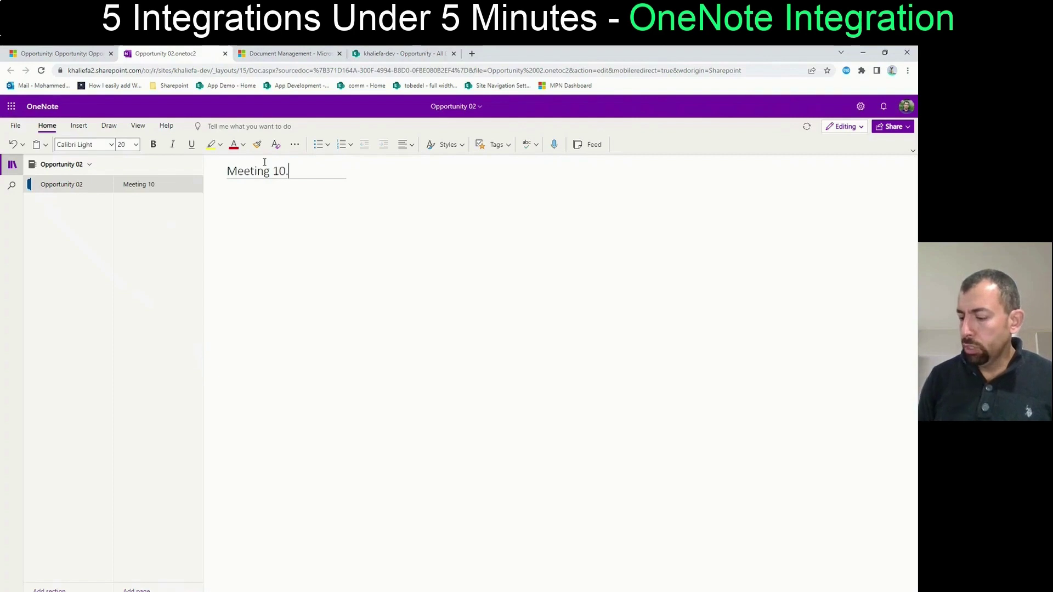
{"action": "type", "text": "10.2022"}
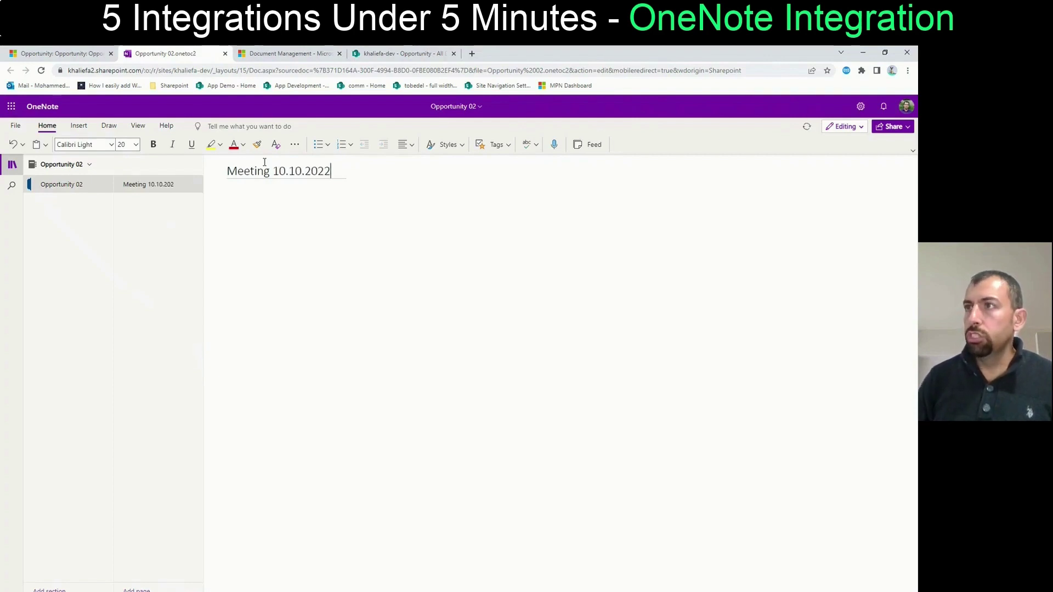
{"action": "key", "text": "Return"}
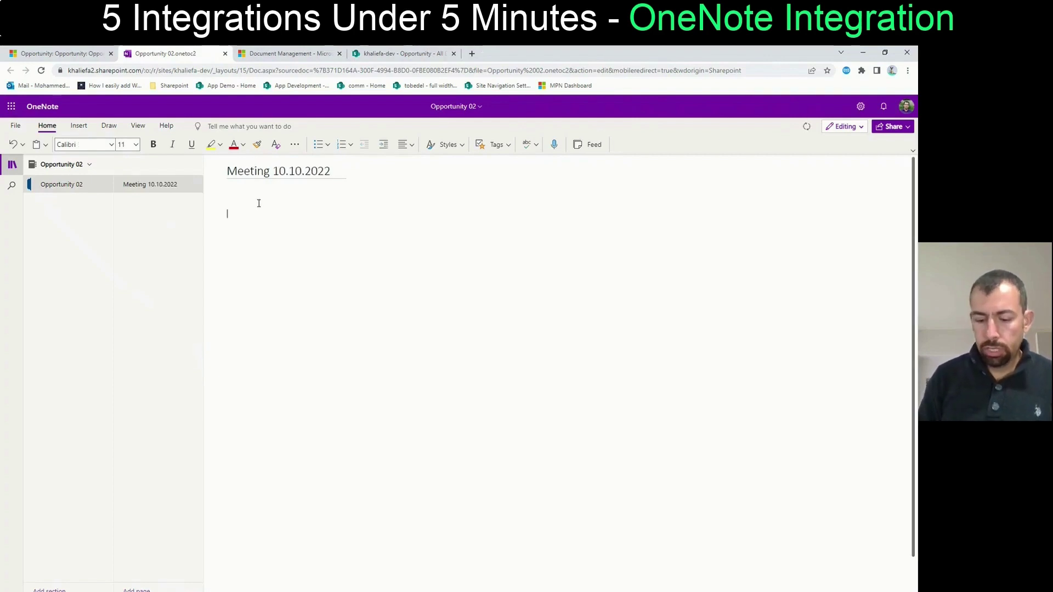
Add 'Notes' and 'Action Items' lines beneath the title, fixing the typos.
{"action": "type", "text": "Note"}
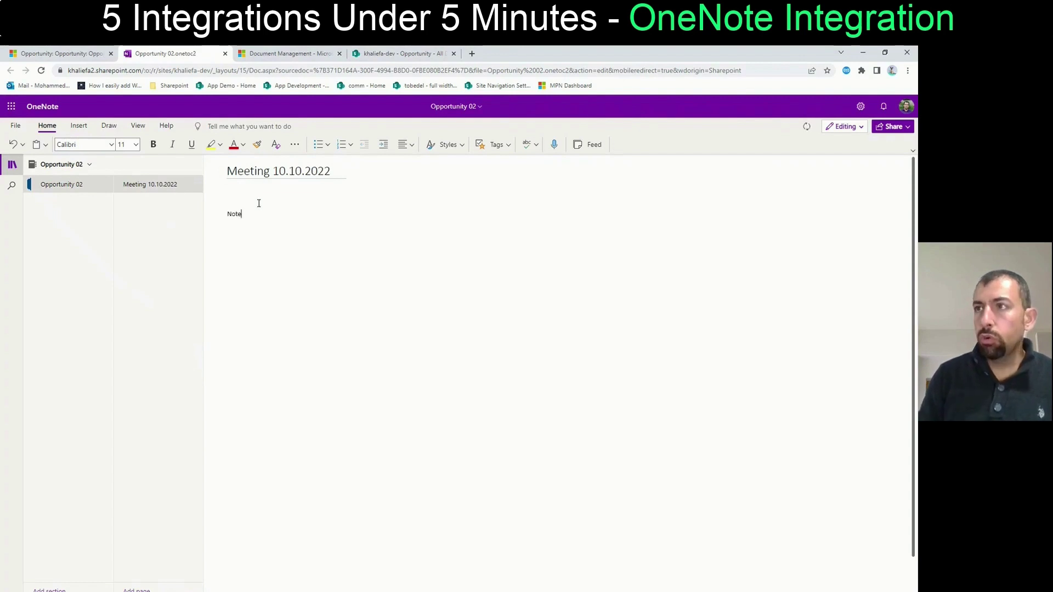
{"action": "type", "text": "s  Ction Itenms"}
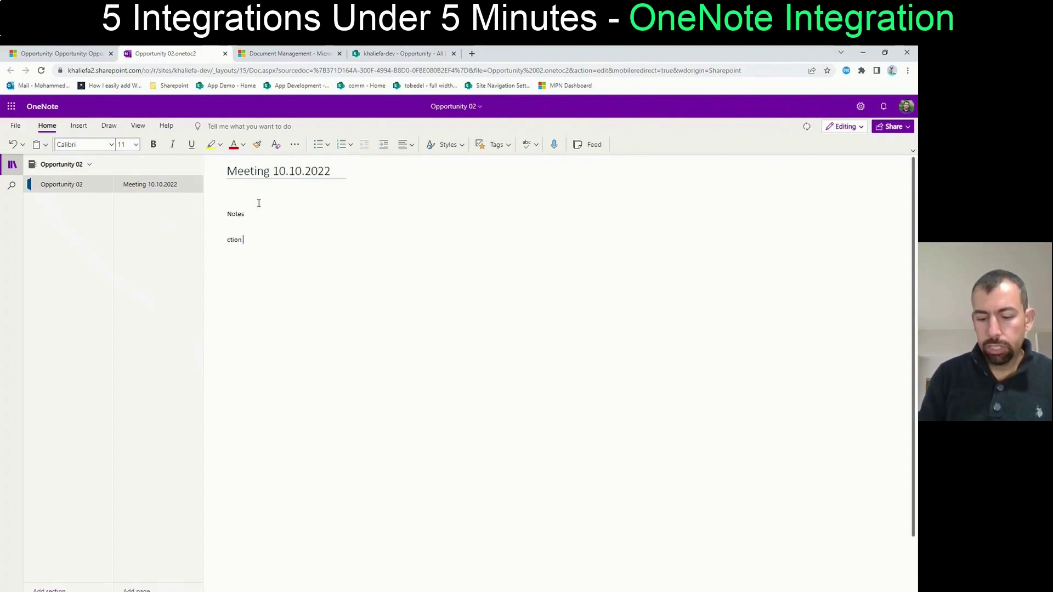
{"action": "key", "text": "shift+Home"}
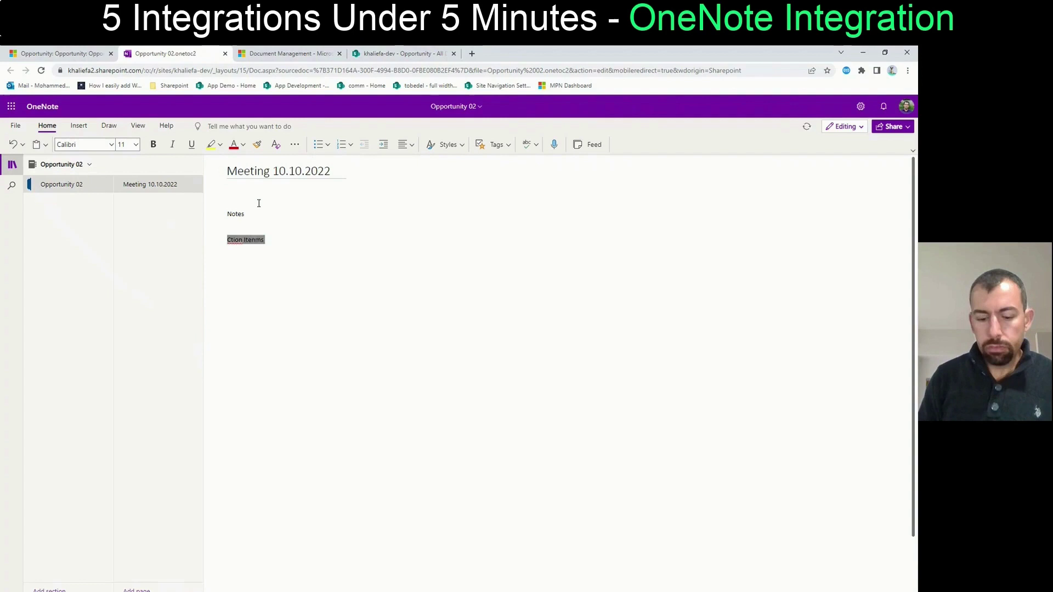
{"action": "type", "text": "Action Iet"}
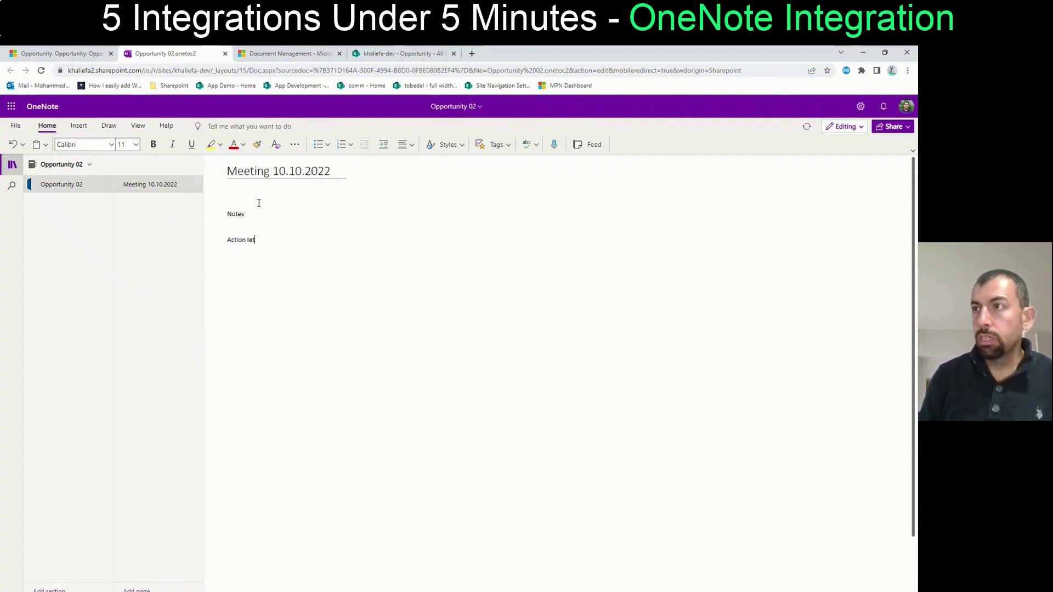
{"action": "type", "text": "ms"}
{"action": "double_click", "coordinate": [264, 239]}
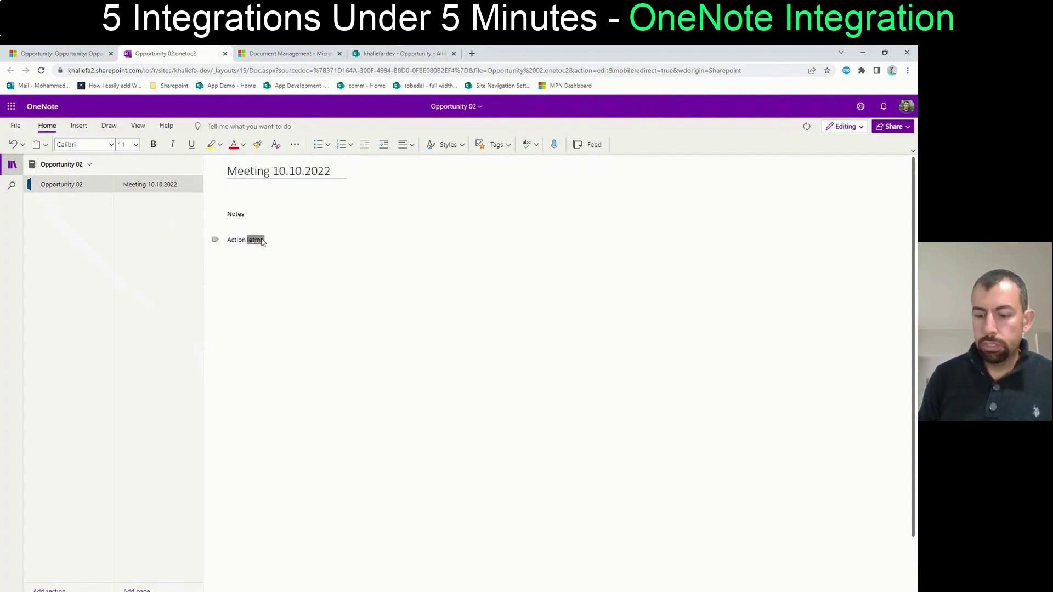
{"action": "type", "text": "Items"}
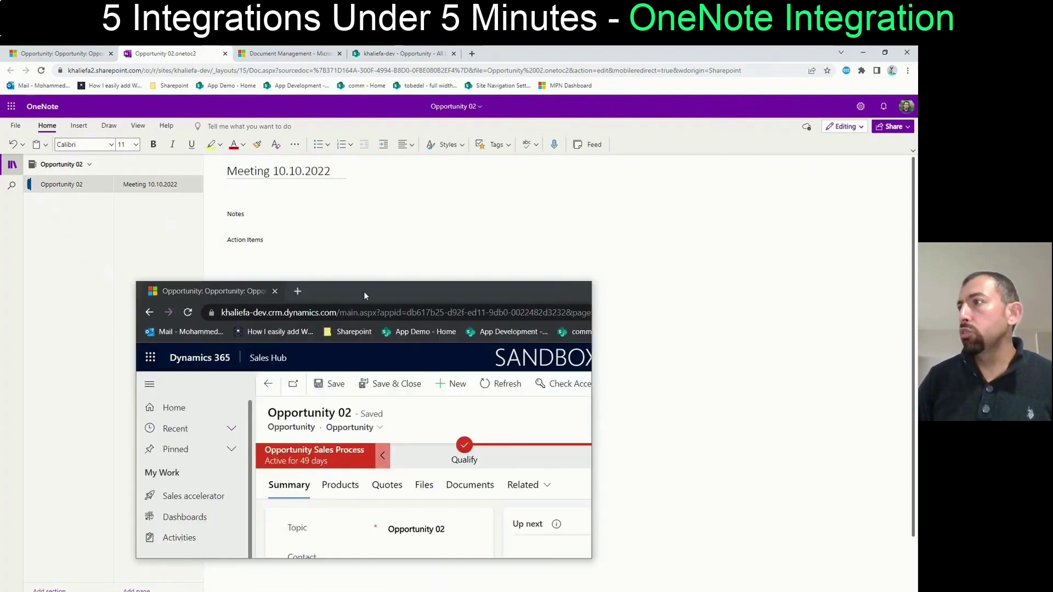
In the second user's maximized window, reload Opportunity 02 and open its notebook from Related Documents.
{"action": "left_click_drag", "start_coordinate": [364, 291], "coordinate": [544, 301]}
{"action": "double_click", "coordinate": [557, 294]}
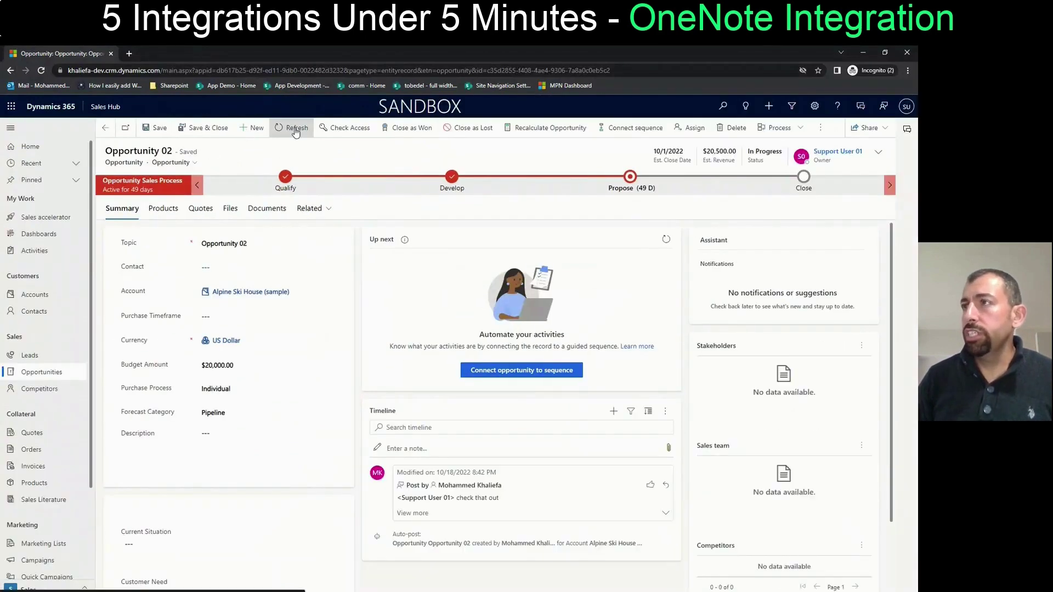
{"action": "left_click", "coordinate": [297, 130]}
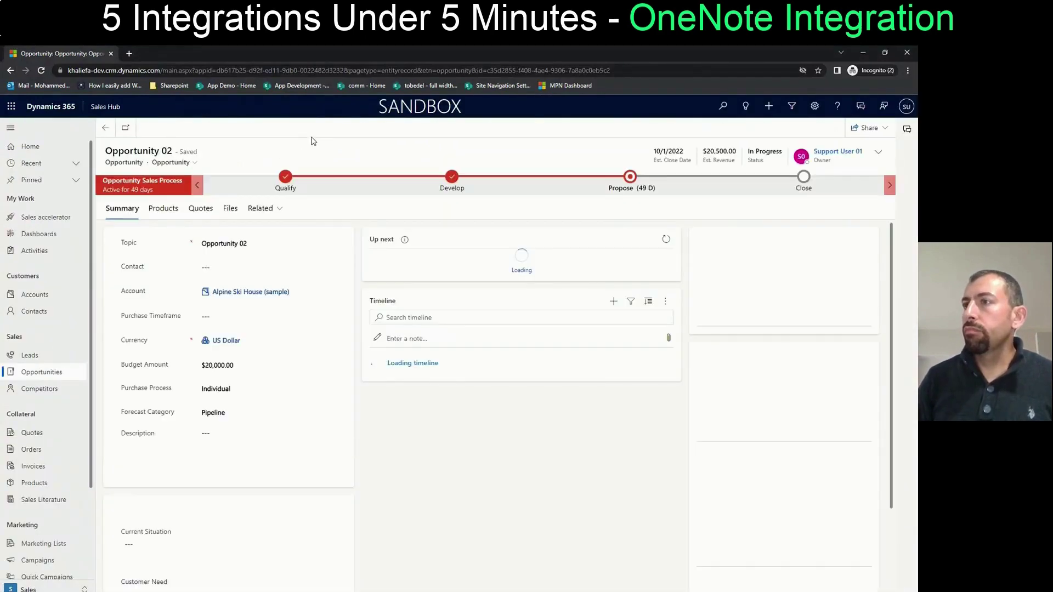
{"action": "left_click", "coordinate": [281, 211]}
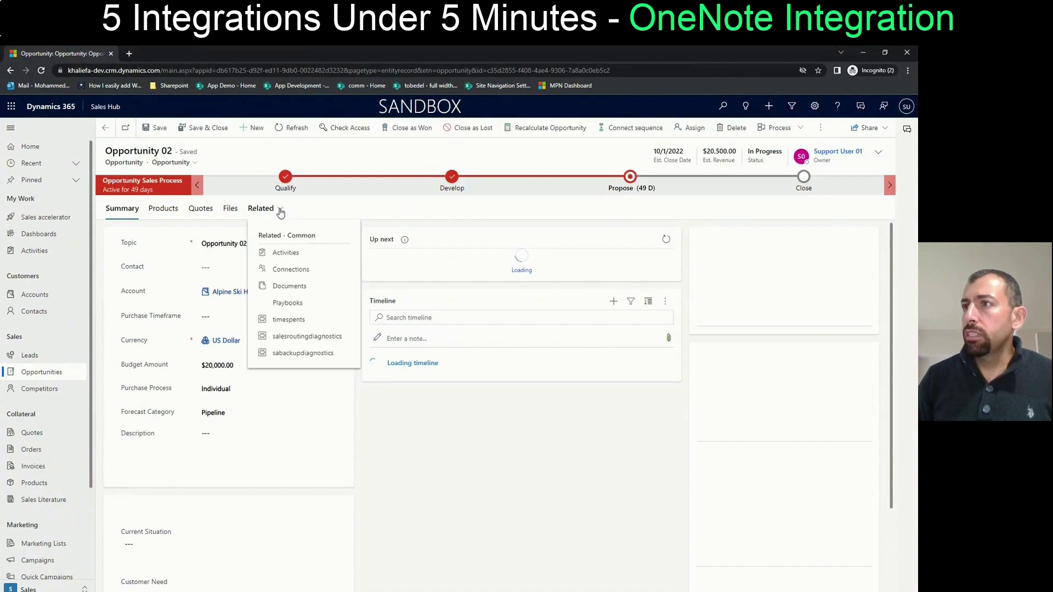
{"action": "left_click", "coordinate": [294, 287]}
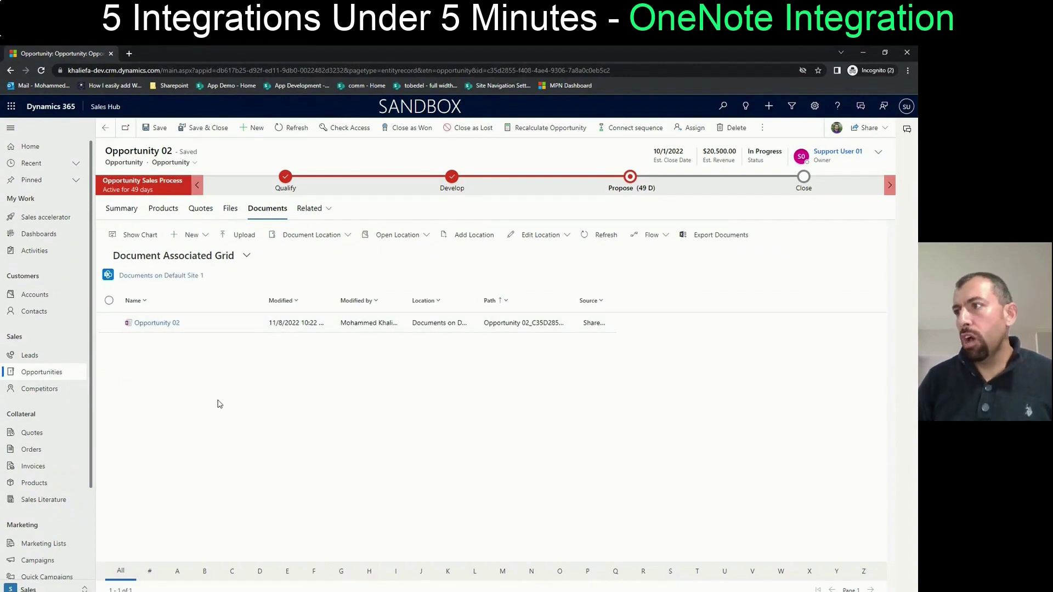
{"action": "left_click", "coordinate": [154, 325]}
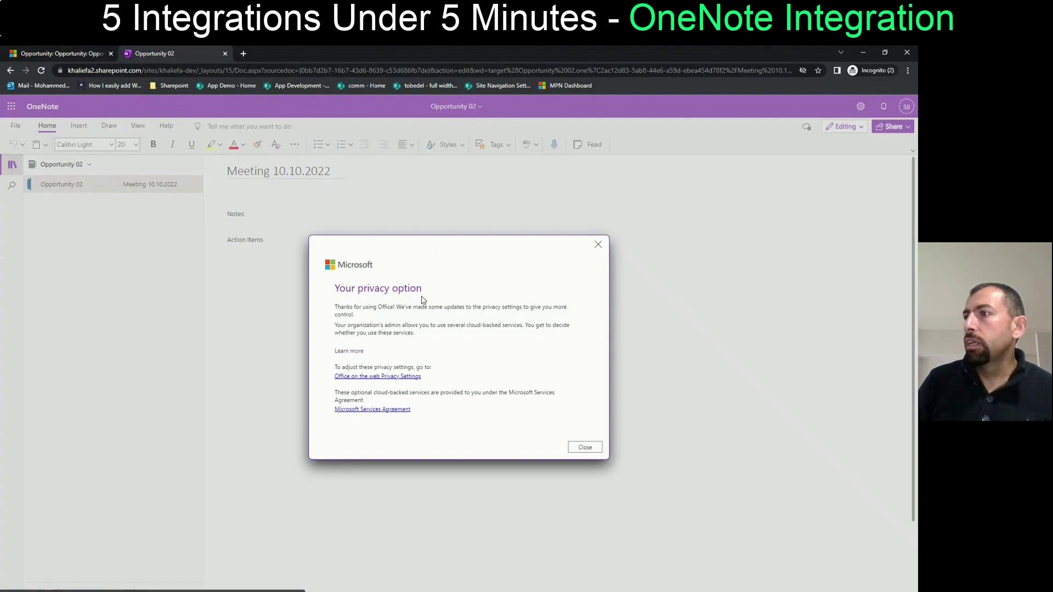
Add a new page titled 'Meeting 10.25.2022' to the notebook section.
{"action": "left_click", "coordinate": [585, 447]}
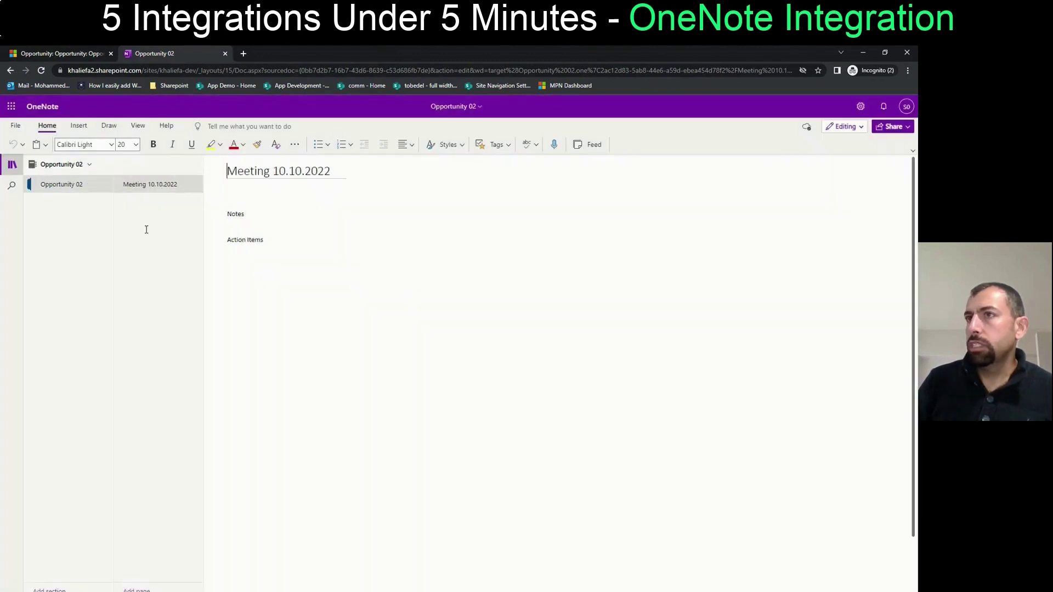
{"action": "right_click", "coordinate": [151, 184]}
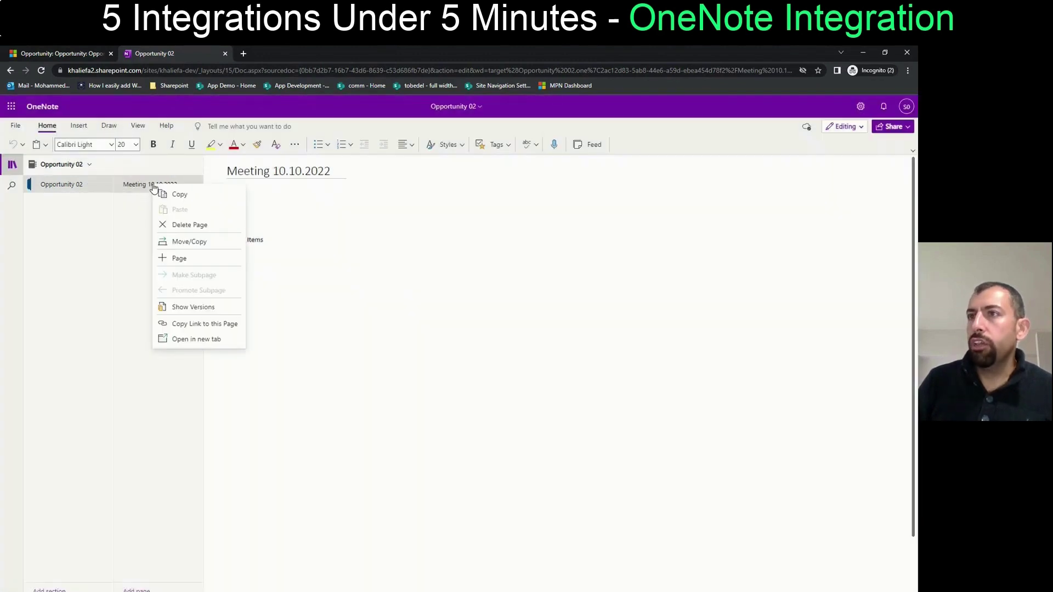
{"action": "left_click", "coordinate": [187, 263]}
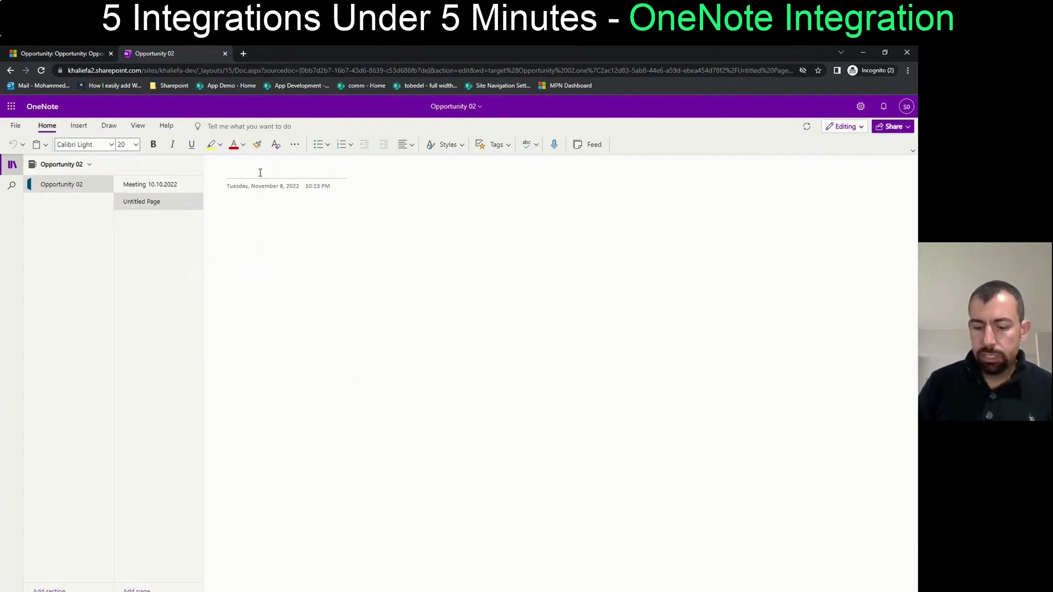
{"action": "type", "text": "Meeting "}
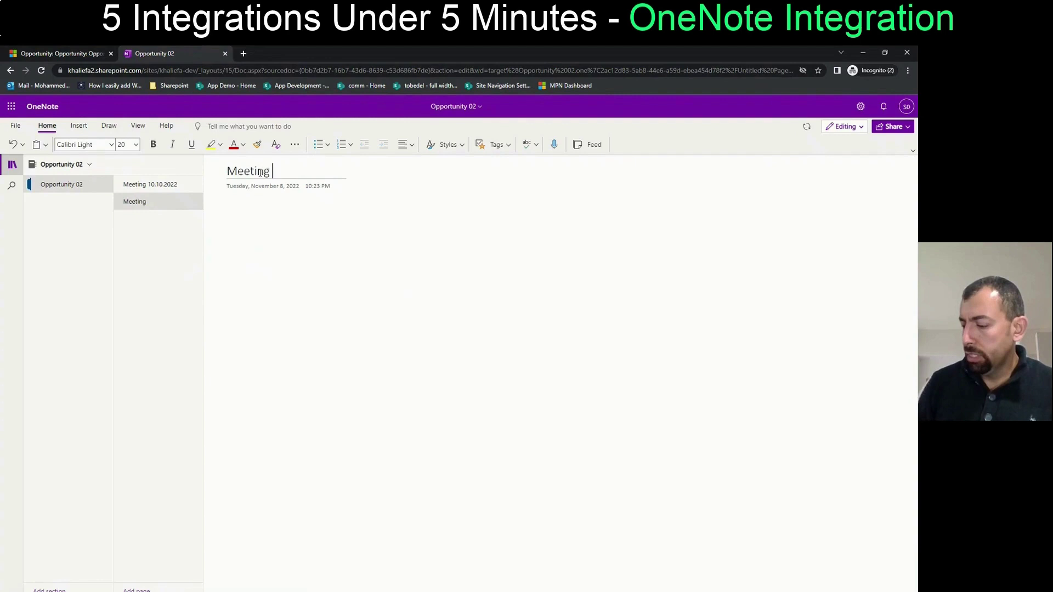
{"action": "type", "text": "10.25.2"}
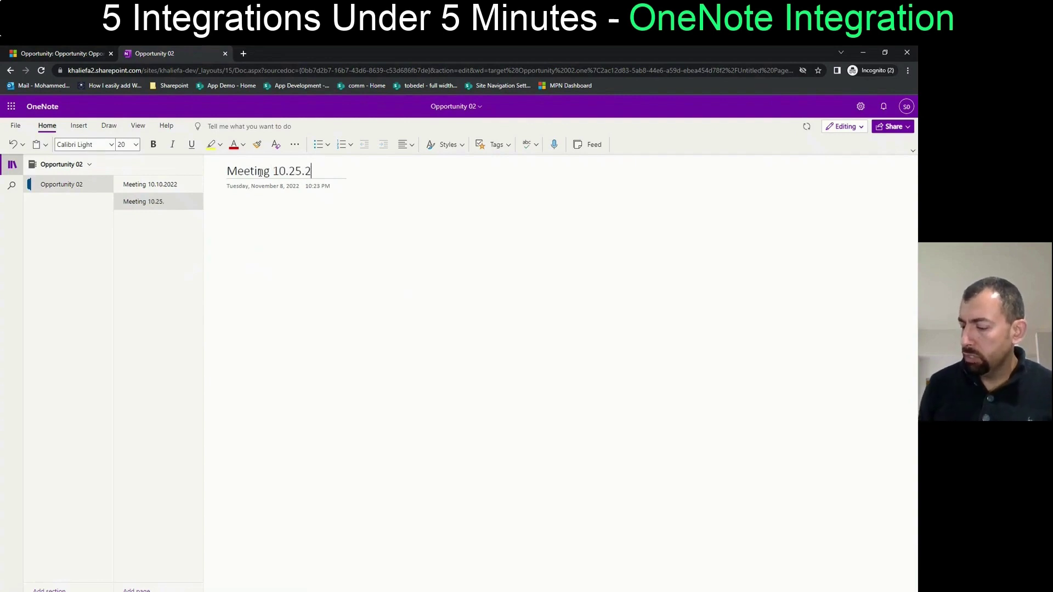
{"action": "type", "text": "022"}
{"action": "key", "text": "Return"}
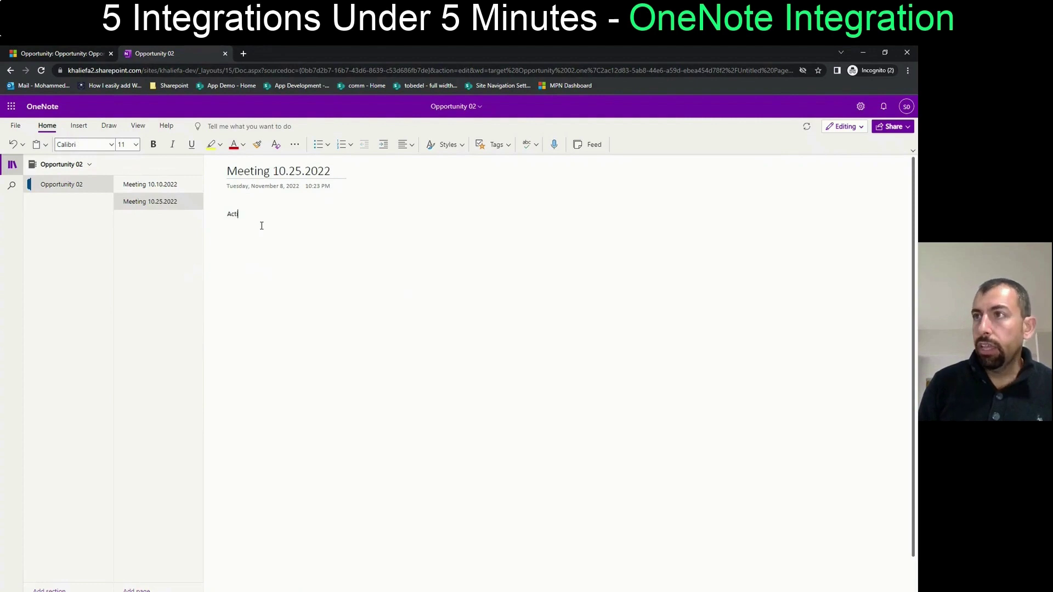
Add 'Meeting Notes' and 'Action Items' headings, then close the OneNote tab.
{"action": "type", "text": "Act"}
{"action": "key", "text": "ctrl+a"}
{"action": "type", "text": "Me"}
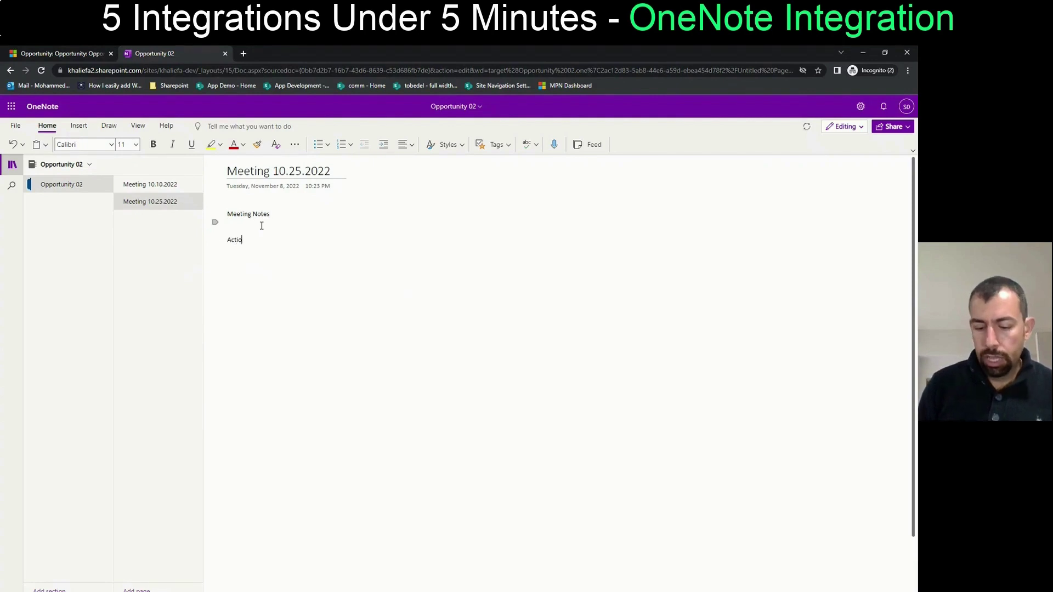
{"action": "type", "text": "ms"}
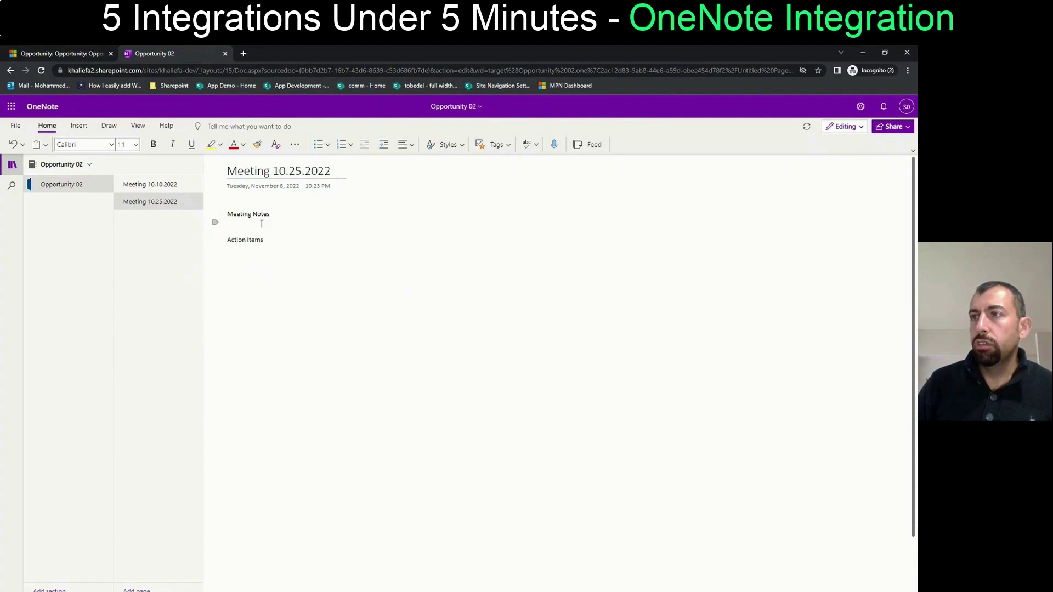
{"action": "left_click", "coordinate": [262, 223]}
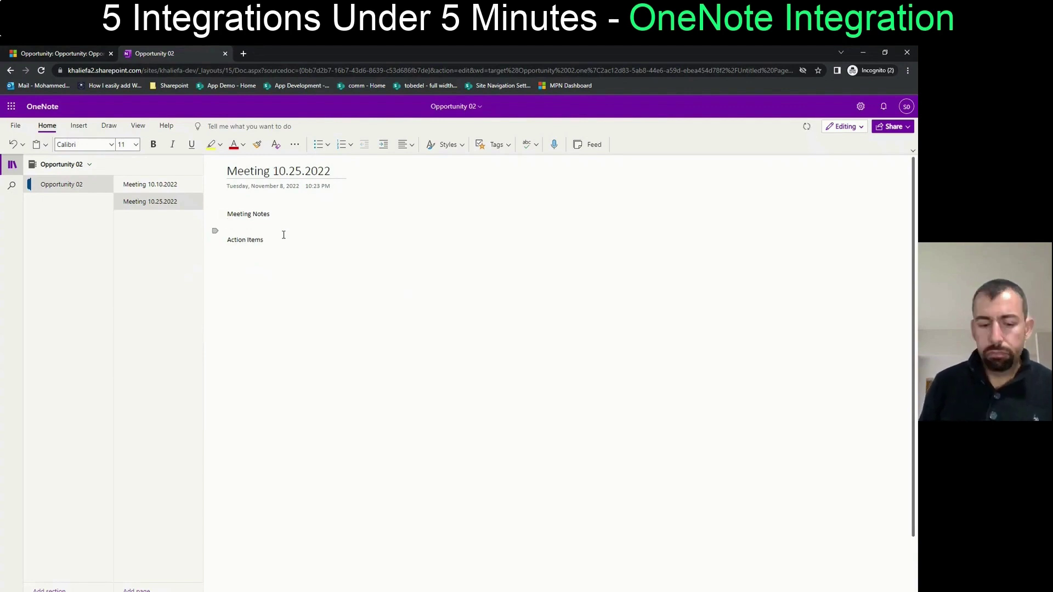
{"action": "left_click", "coordinate": [225, 54]}
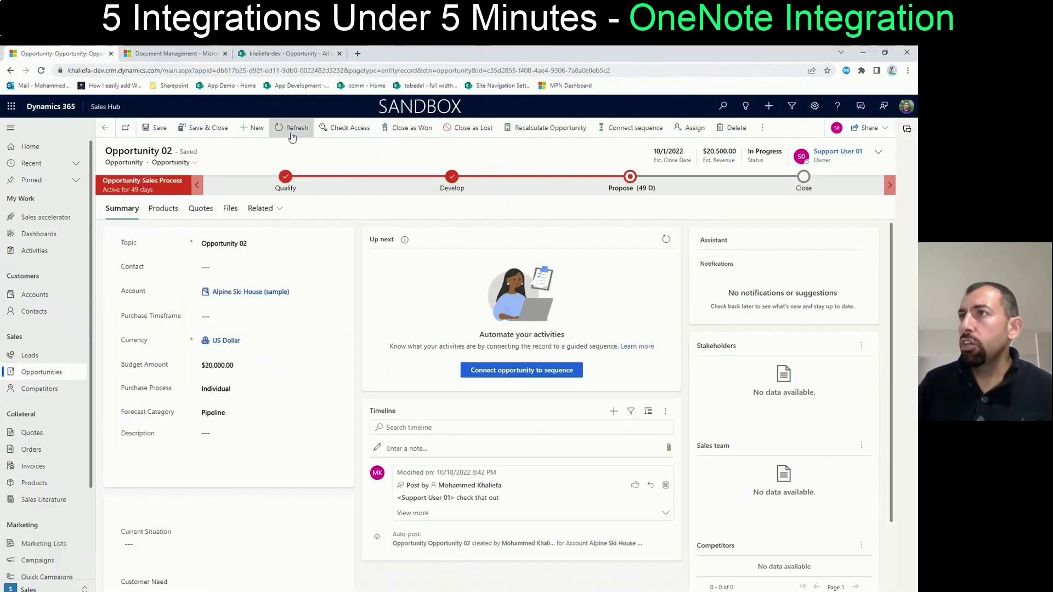
Refresh Opportunity 02 and reopen its notebook from Related > Documents.
{"action": "left_click", "coordinate": [293, 131]}
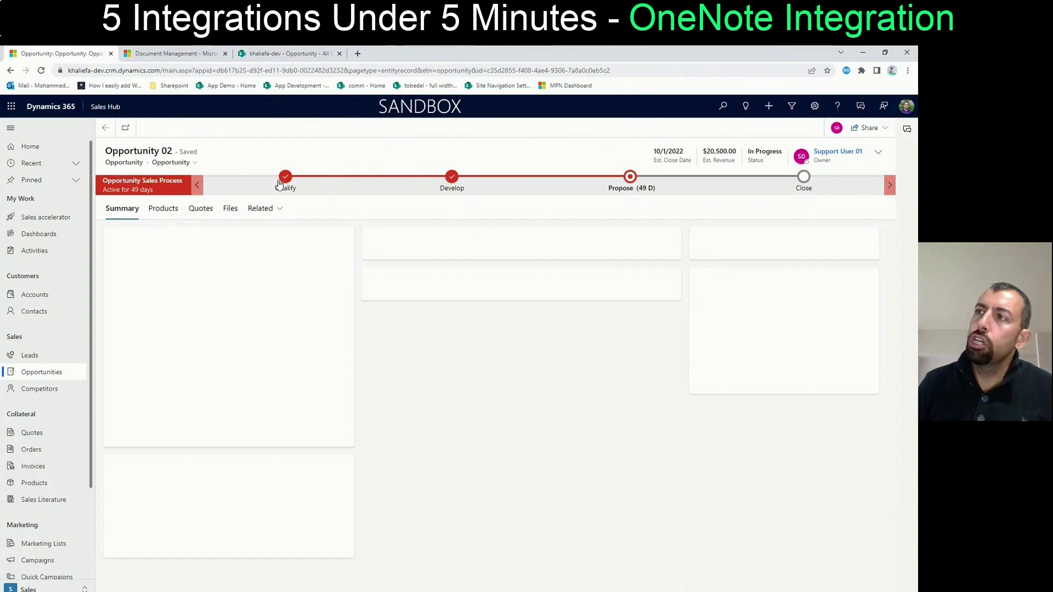
{"action": "left_click", "coordinate": [279, 209]}
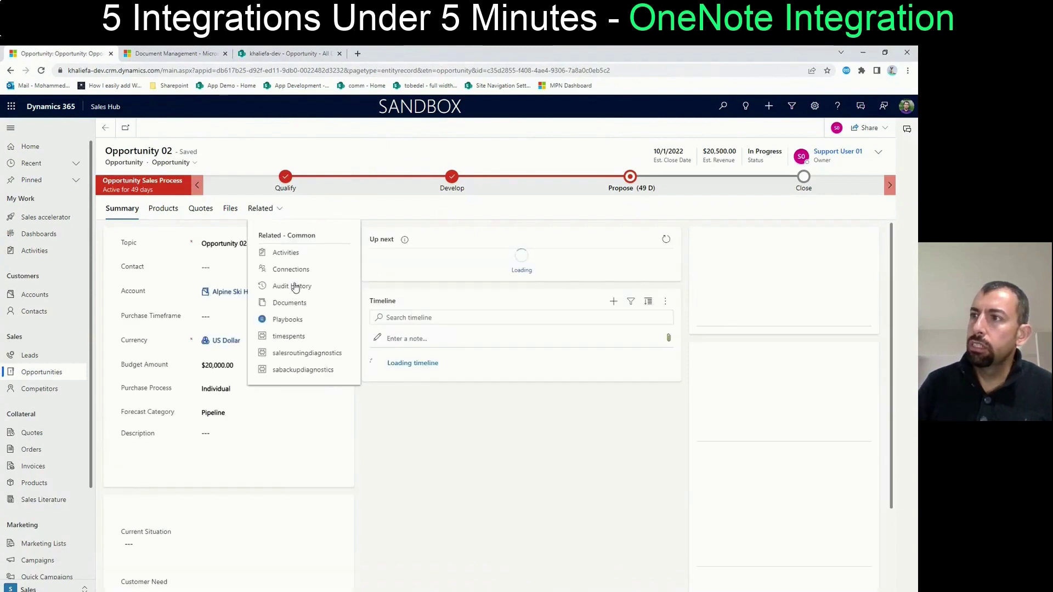
{"action": "left_click", "coordinate": [290, 303]}
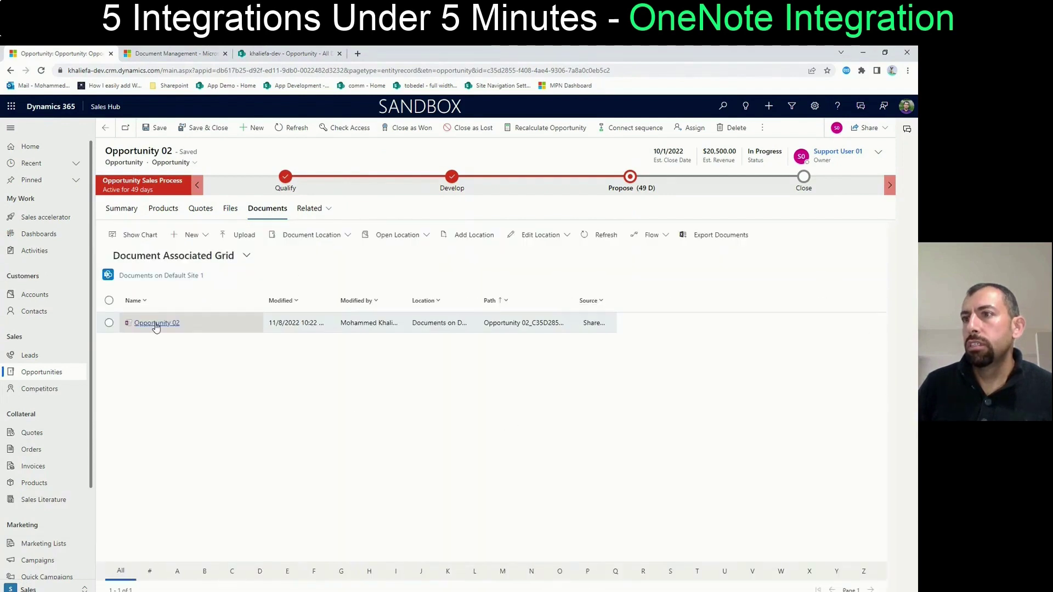
{"action": "left_click", "coordinate": [155, 325]}
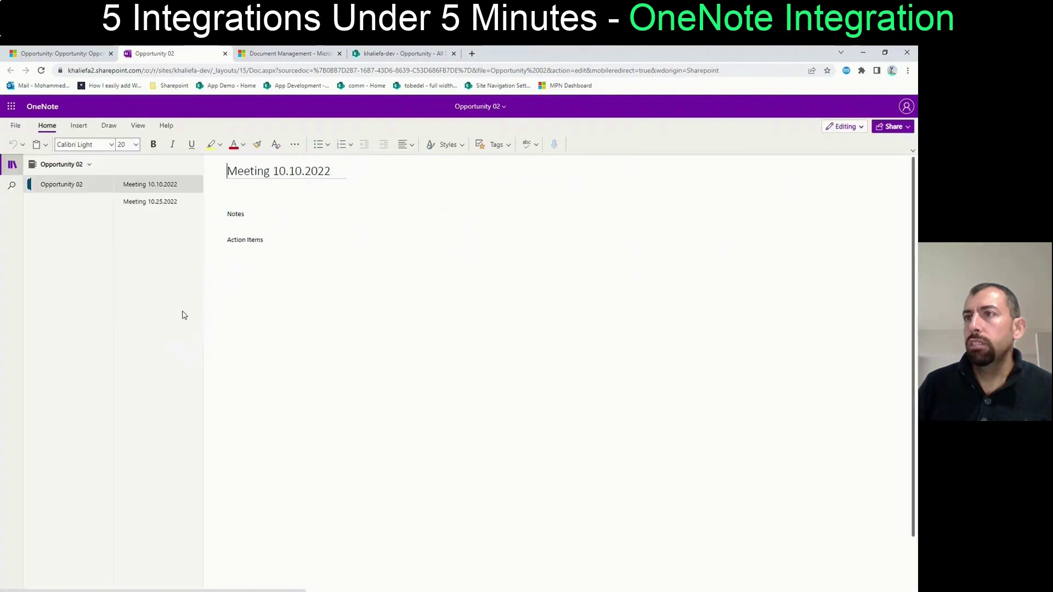
View the Meeting 10.25.2022 page, then go back to the Document Management settings.
{"action": "left_click", "coordinate": [163, 205]}
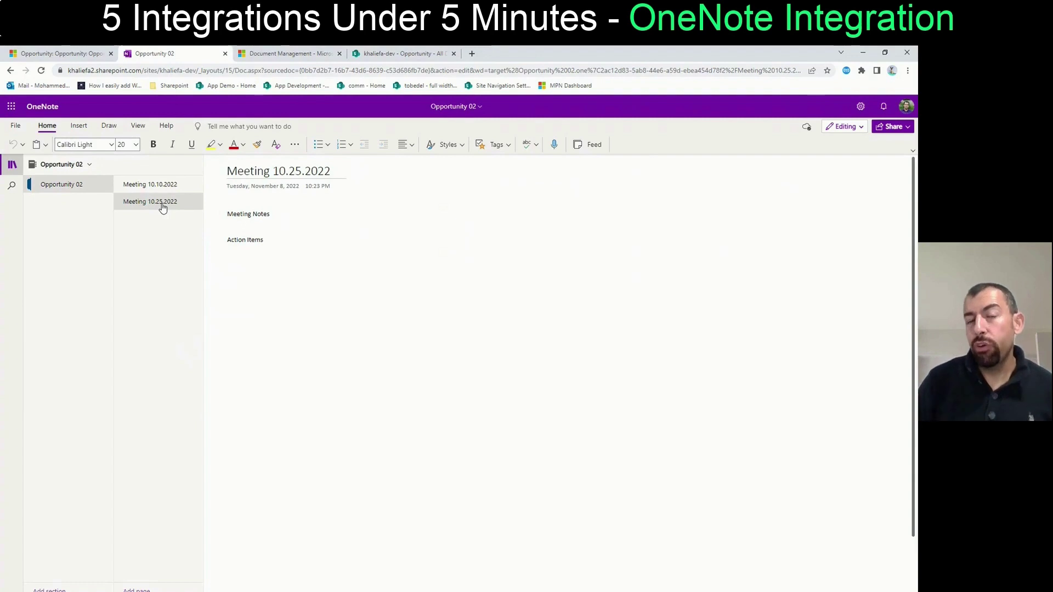
{"action": "left_click", "coordinate": [292, 54]}
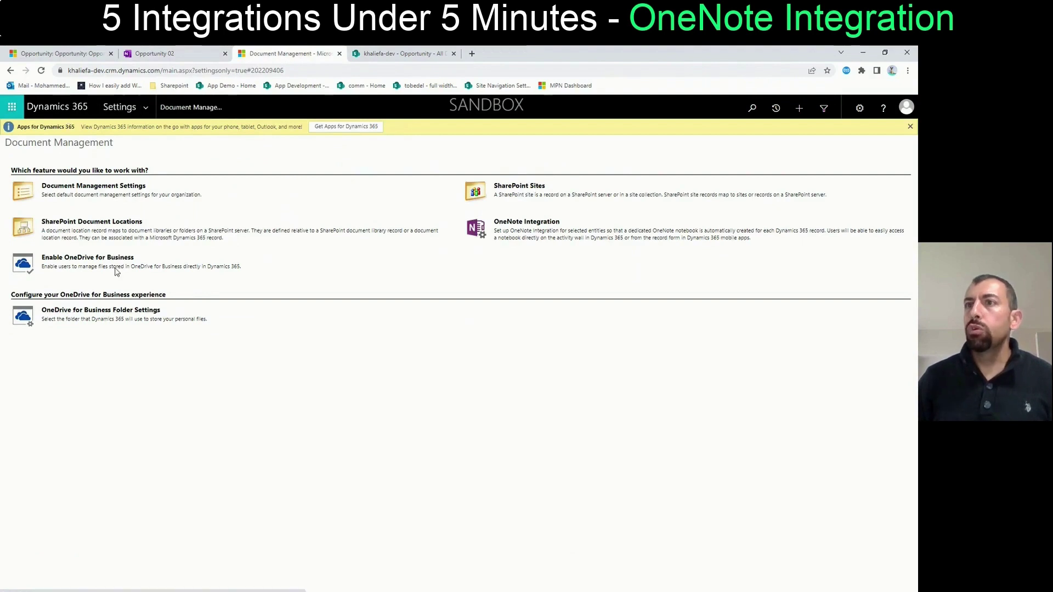
List SharePoint Document Locations sorted by Relative URL, mark the opportunity rows, and widen Name, Regarding, Parent Site columns.
{"action": "left_click", "coordinate": [92, 223]}
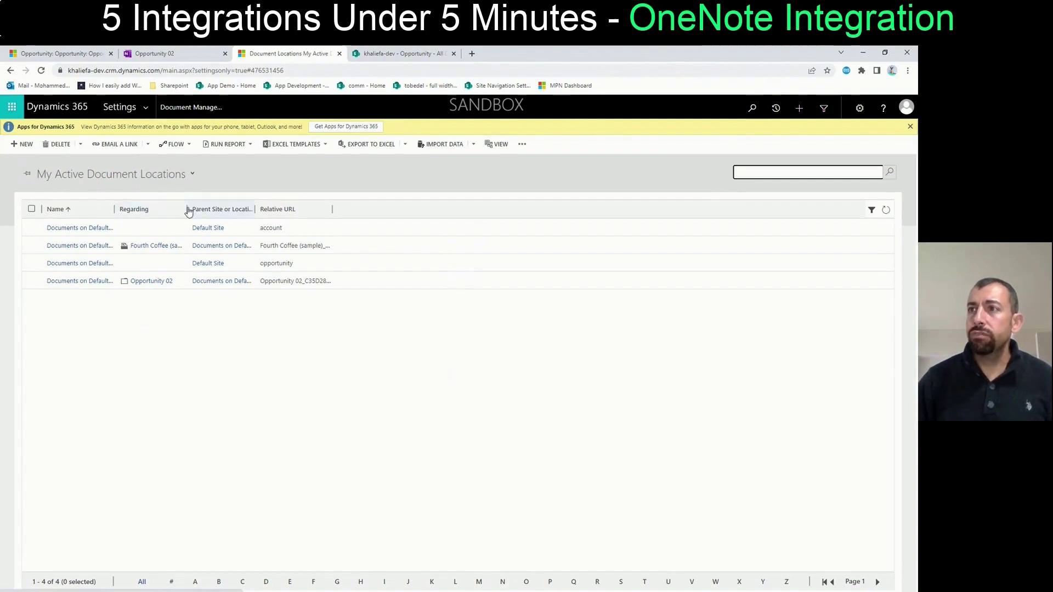
{"action": "left_click", "coordinate": [198, 209]}
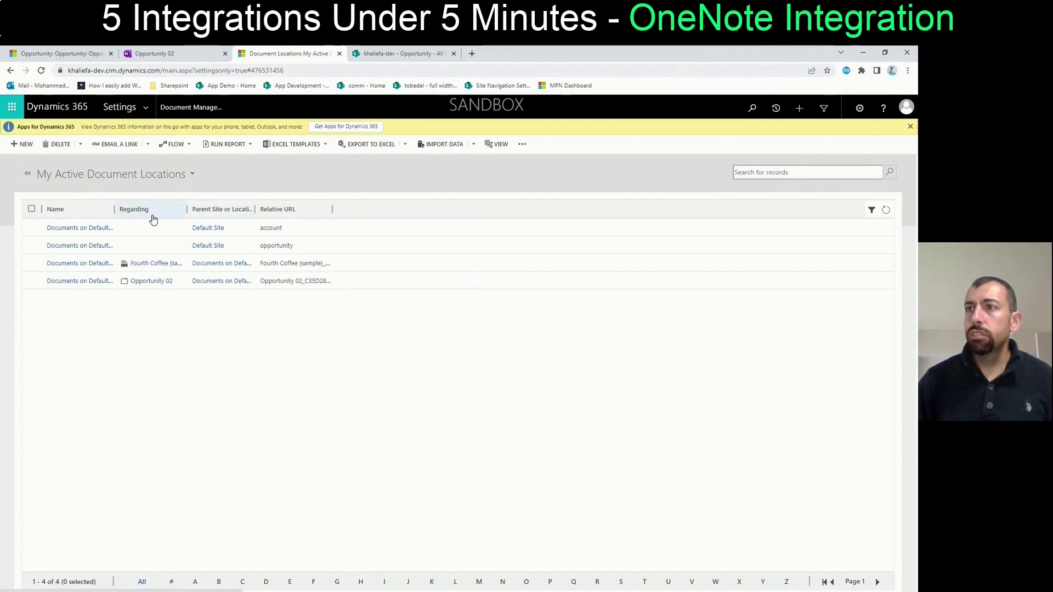
{"action": "left_click", "coordinate": [286, 212]}
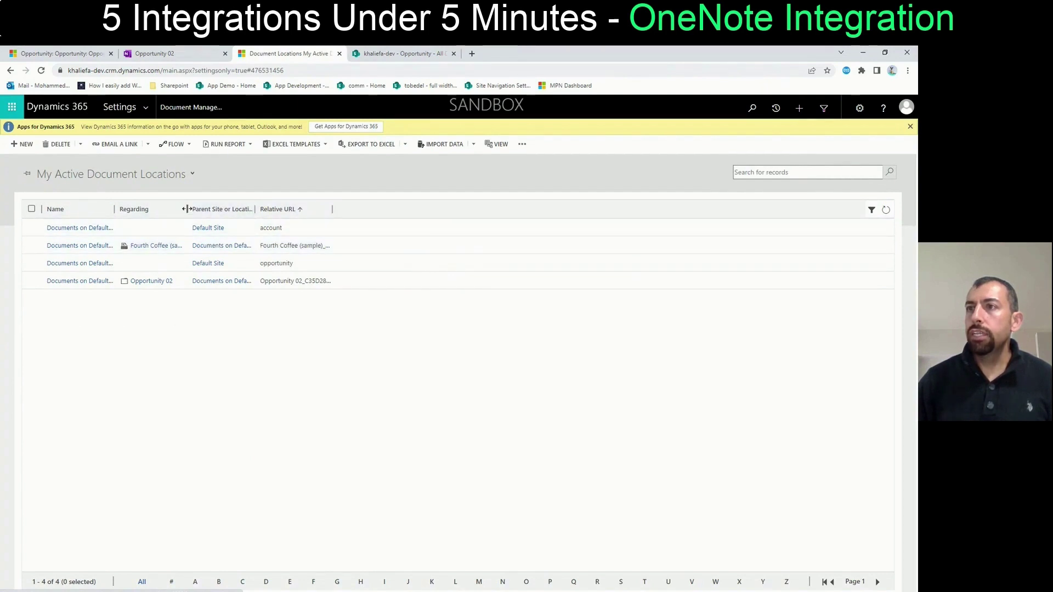
{"action": "left_click_drag", "start_coordinate": [186, 211], "coordinate": [318, 210]}
{"action": "left_click", "coordinate": [31, 262]}
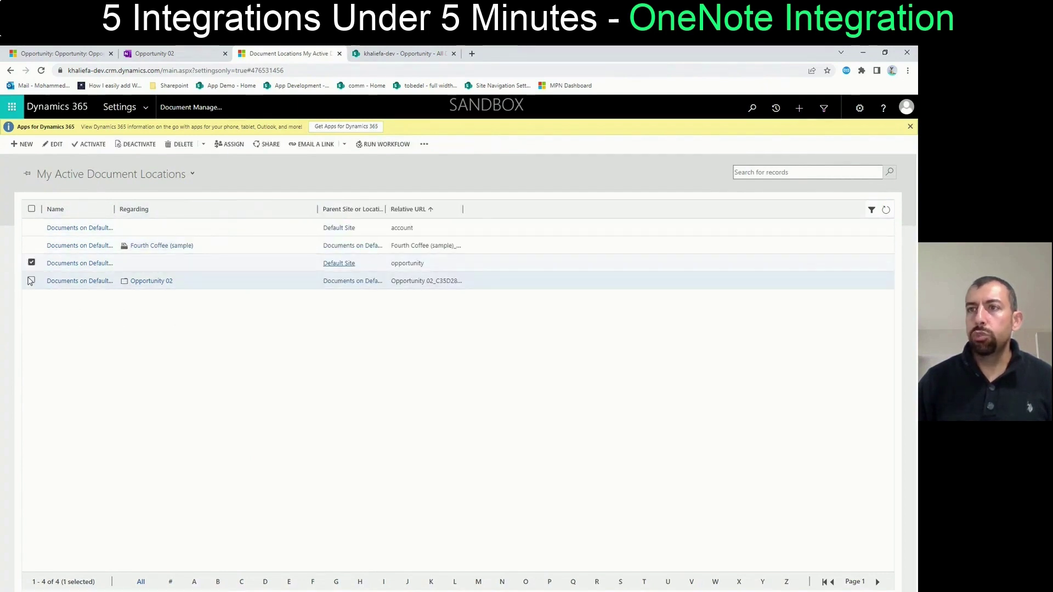
{"action": "left_click", "coordinate": [31, 280]}
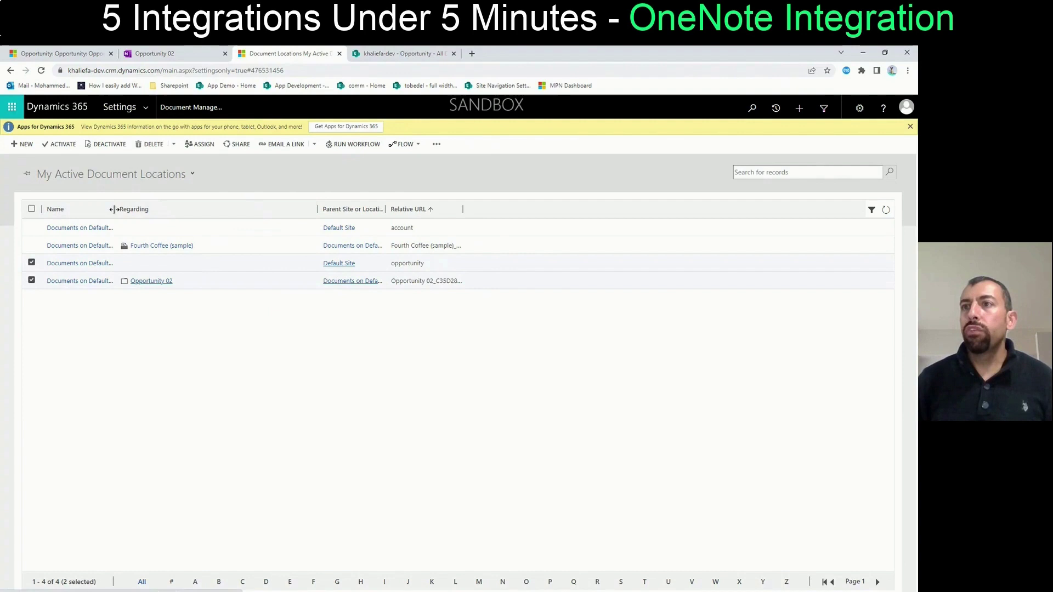
{"action": "left_click_drag", "start_coordinate": [113, 209], "coordinate": [195, 209]}
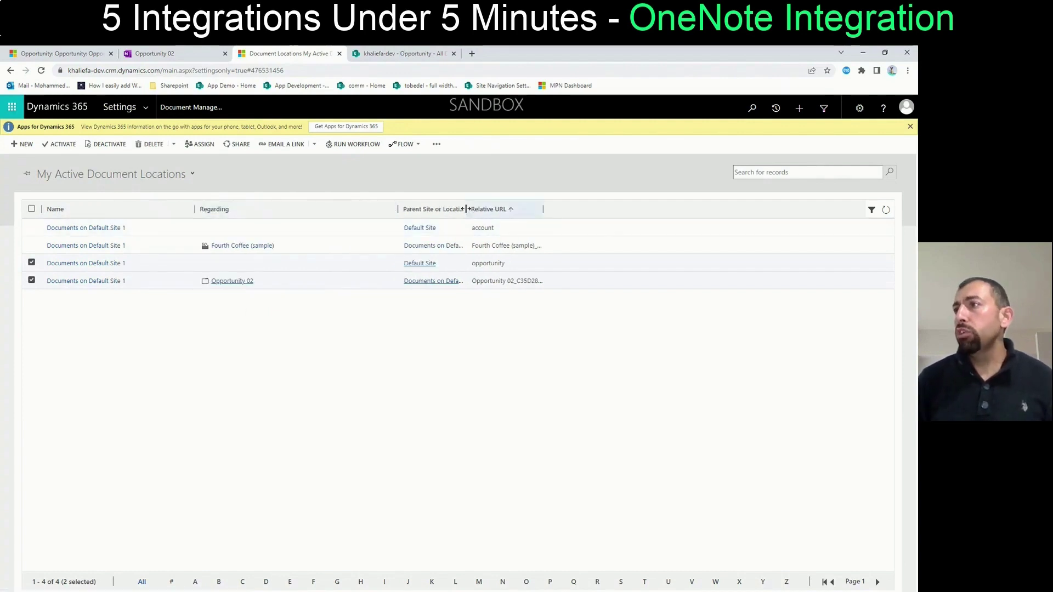
{"action": "left_click_drag", "start_coordinate": [466, 209], "coordinate": [576, 207]}
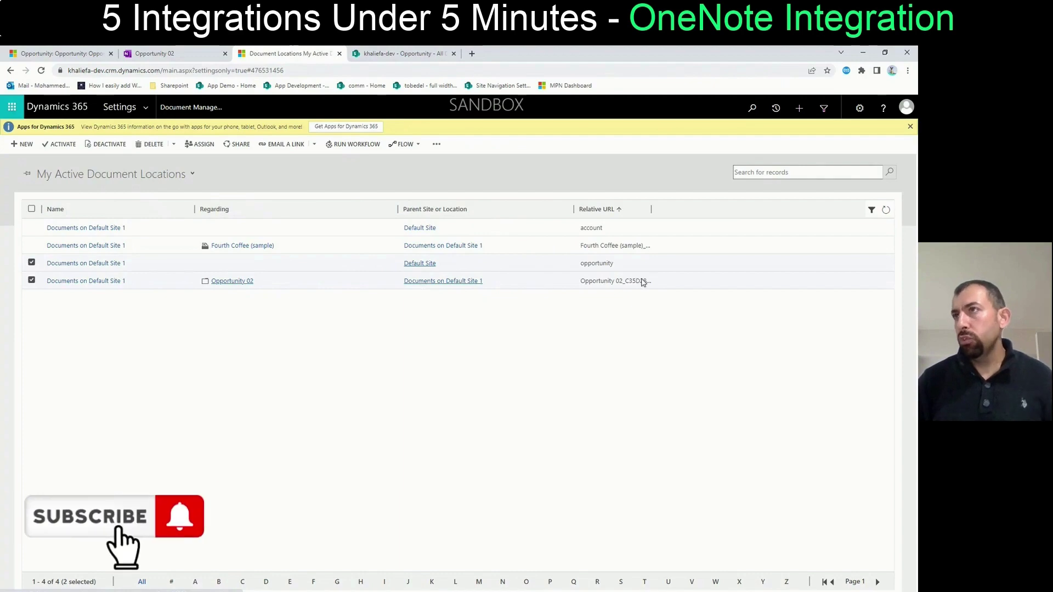
In SharePoint, autofit the Name column and open the Opportunity 02 folder.
{"action": "left_click", "coordinate": [394, 55]}
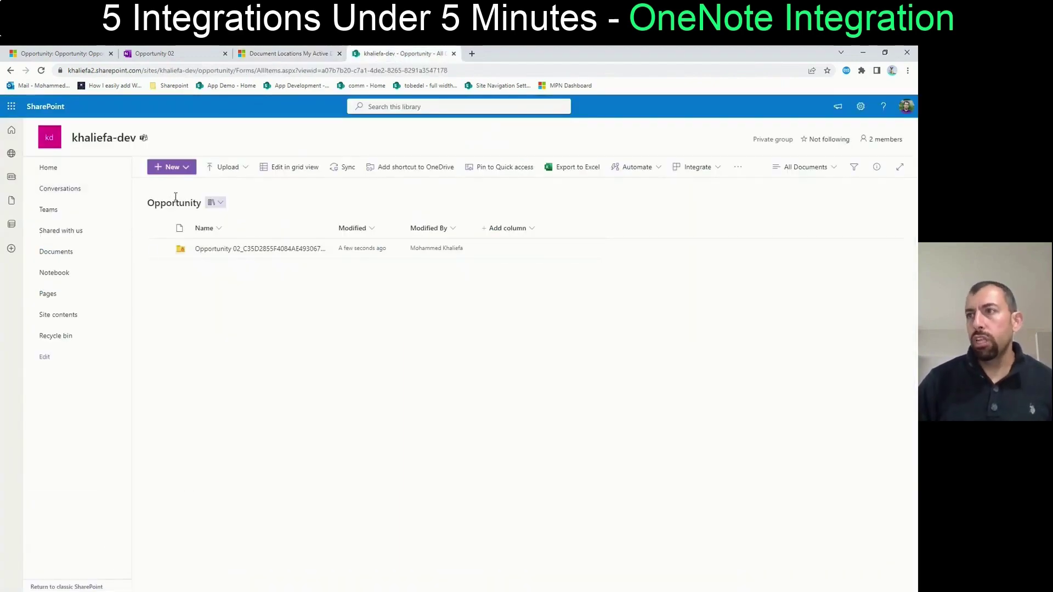
{"action": "double_click", "coordinate": [333, 223]}
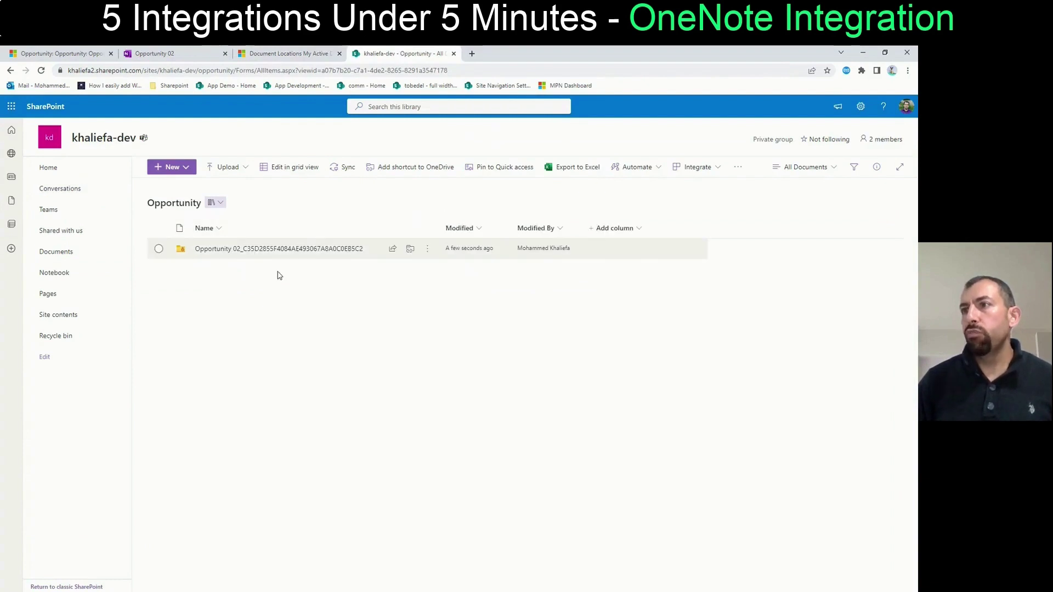
{"action": "left_click", "coordinate": [254, 249]}
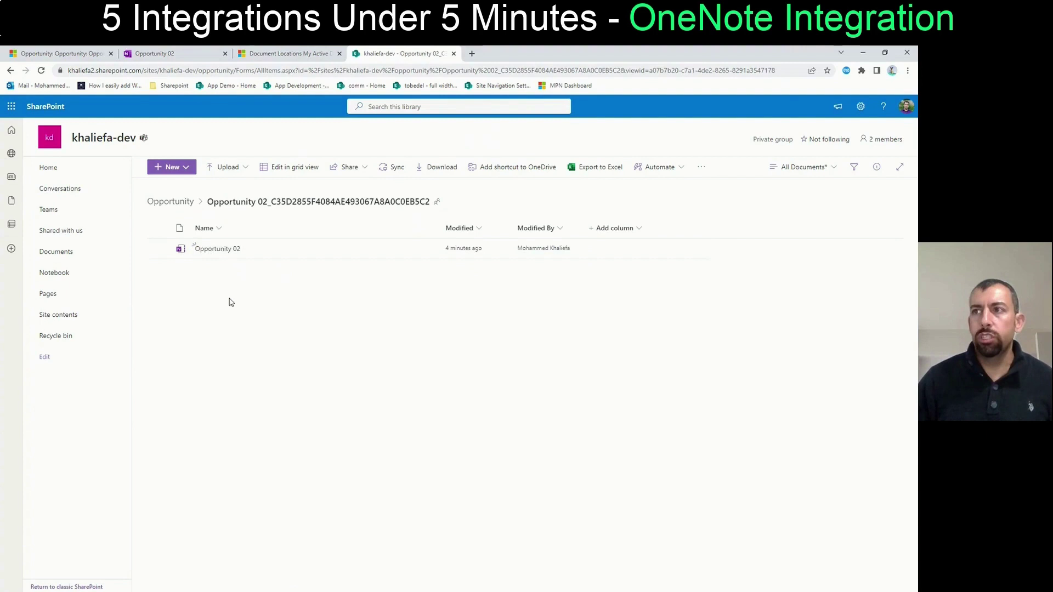